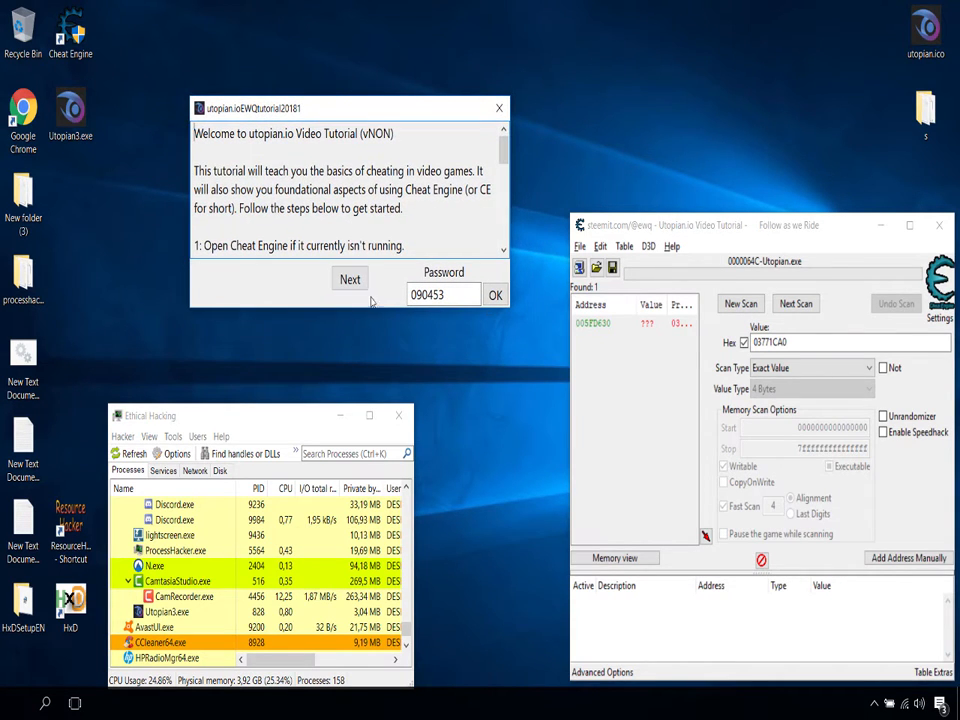
Step: Advance the tutorial from the welcome page to Step 2 and place its window just above the process list
click(350, 281)
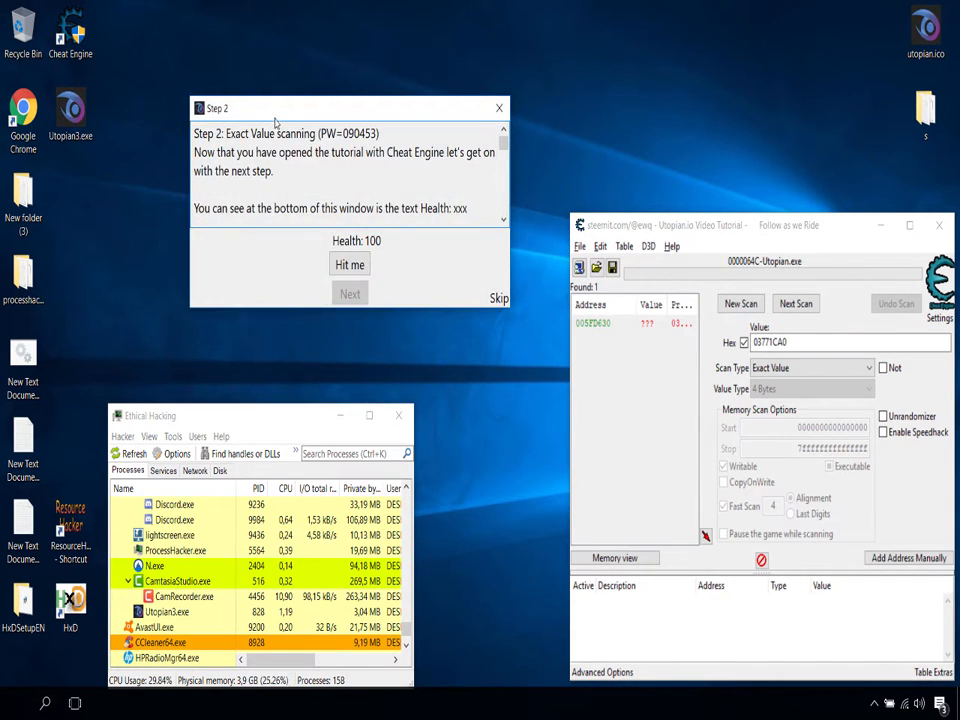
drag(275, 120, 268, 164)
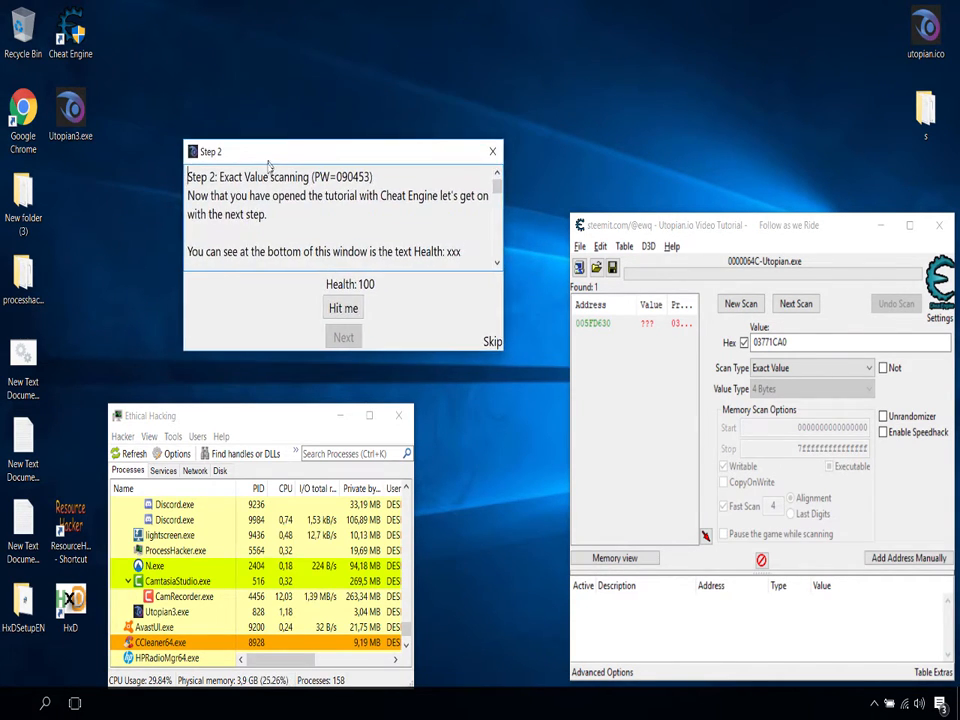
Step: Open the window list of ProcessHacker.exe, then shrink and arrange it beside the tutorial's Step 2 window
right_click(206, 555)
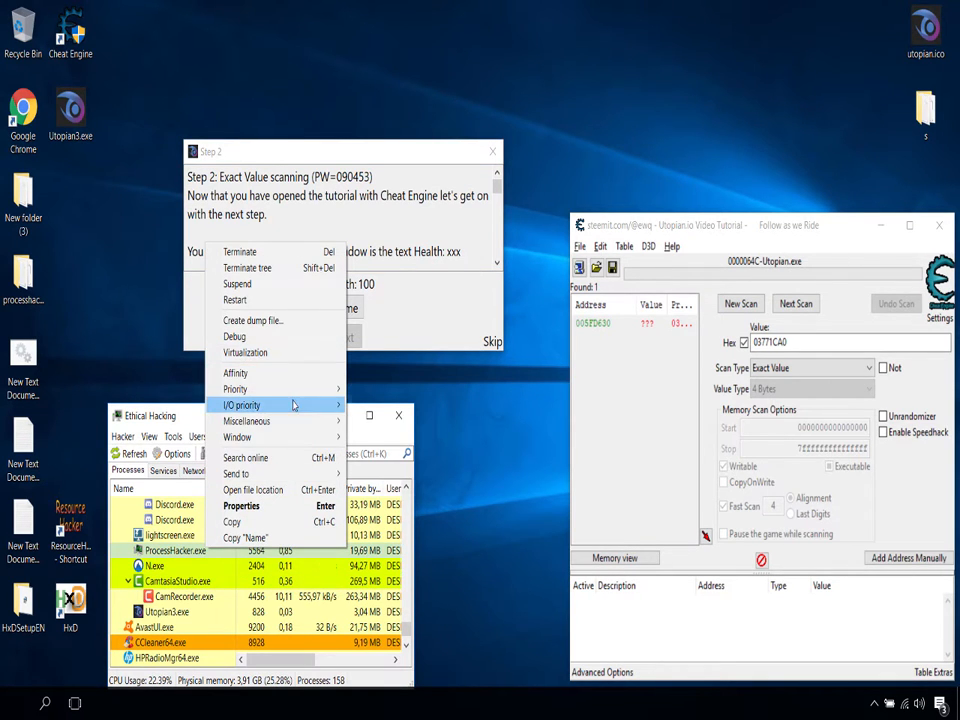
mouse_move(298, 423)
click(410, 601)
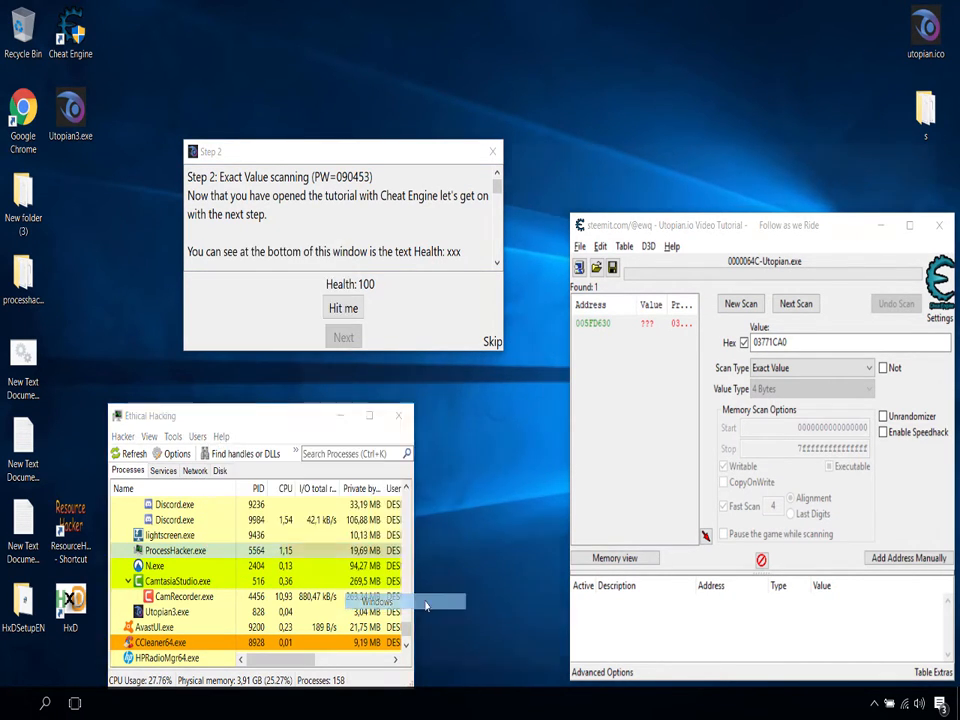
drag(341, 147, 338, 112)
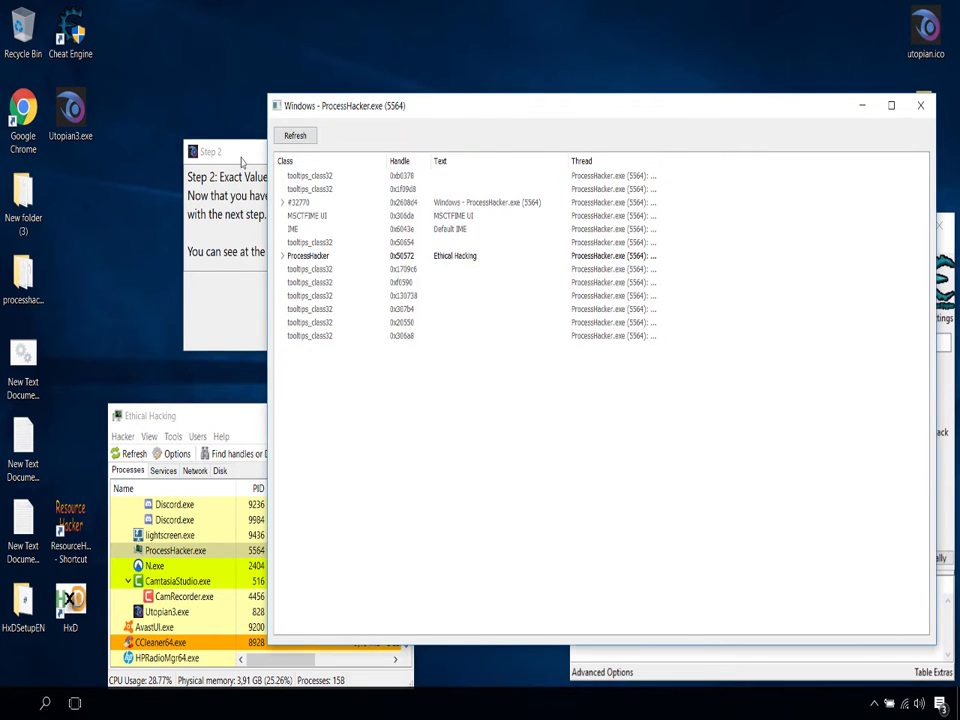
drag(241, 161, 154, 206)
click(488, 407)
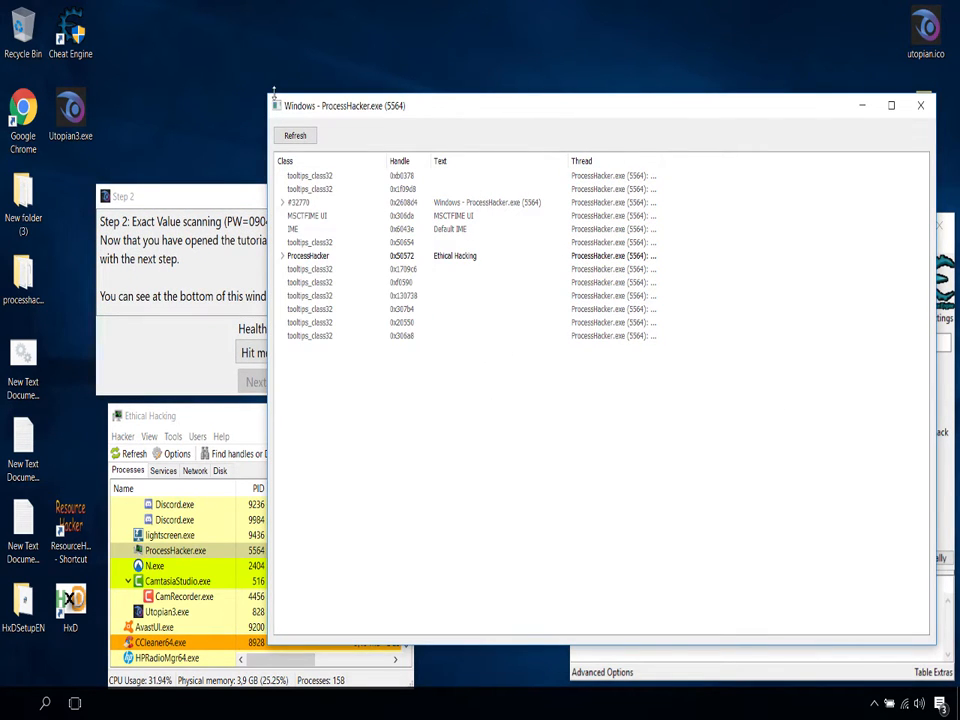
drag(269, 96, 467, 185)
drag(575, 197, 521, 123)
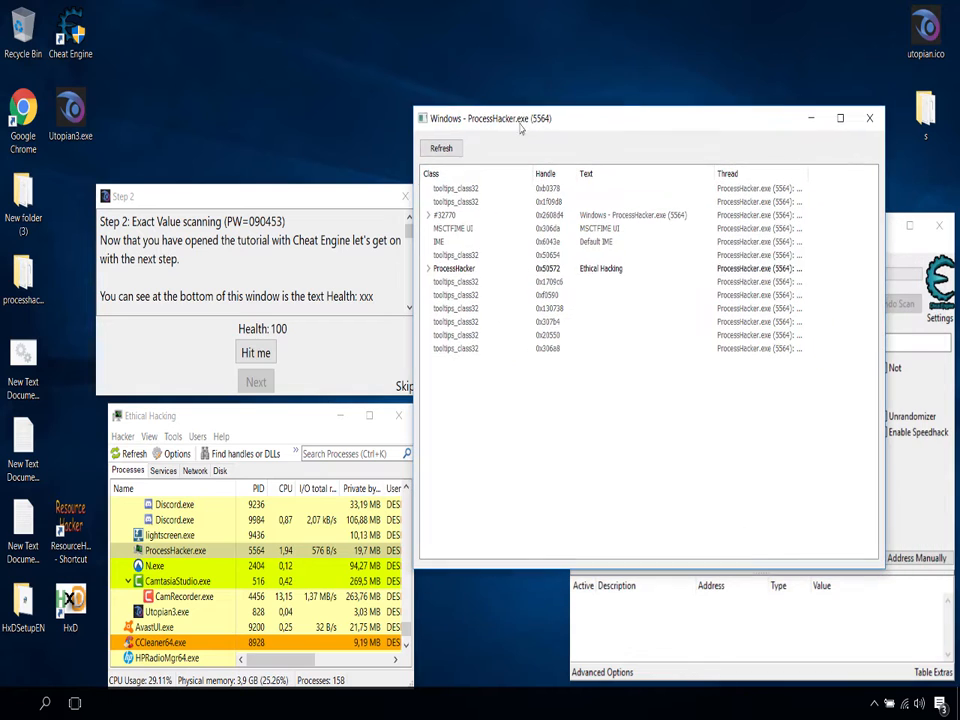
Step: Examine the child windows under the ProcessHacker entry, then close this window list
click(429, 270)
click(429, 270)
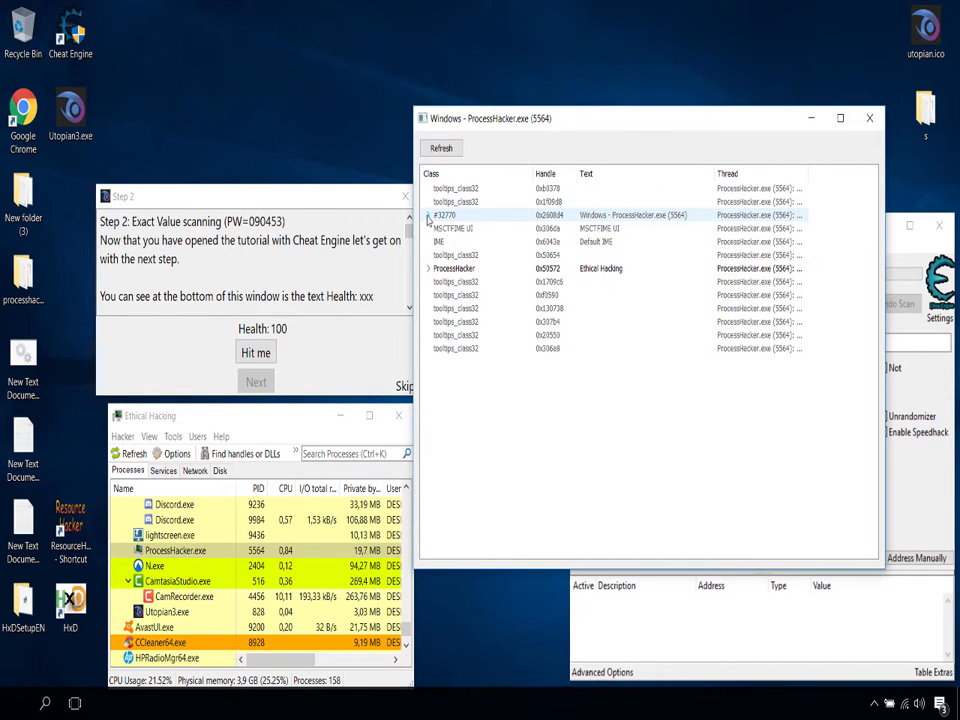
click(429, 269)
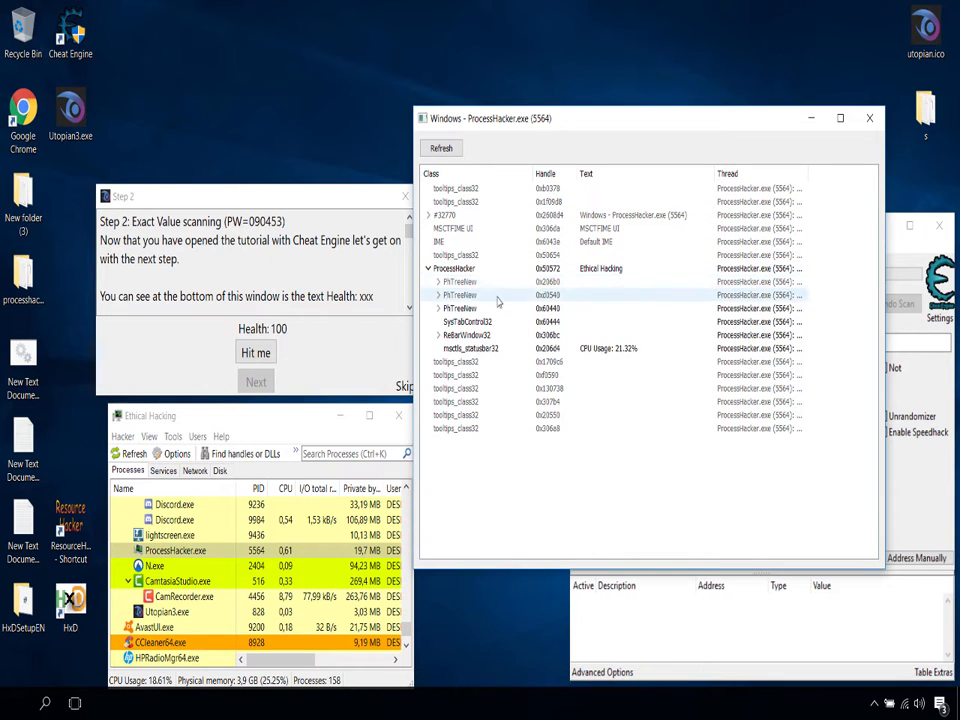
click(429, 269)
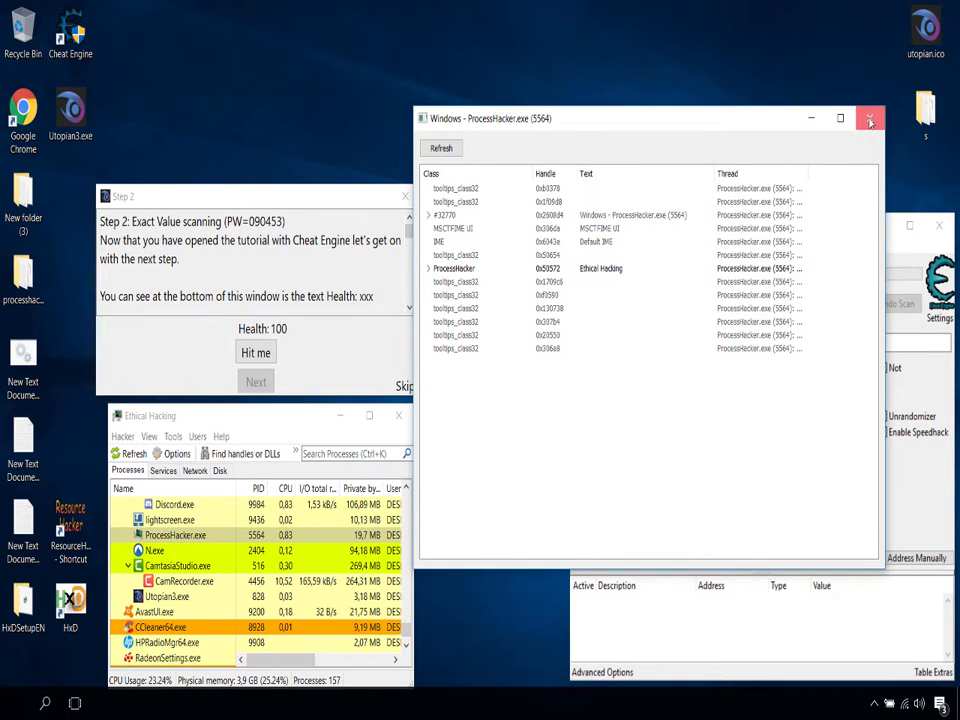
click(870, 121)
Step: Open the window list of the Utopian3.exe process
scroll(155, 645, down, 1)
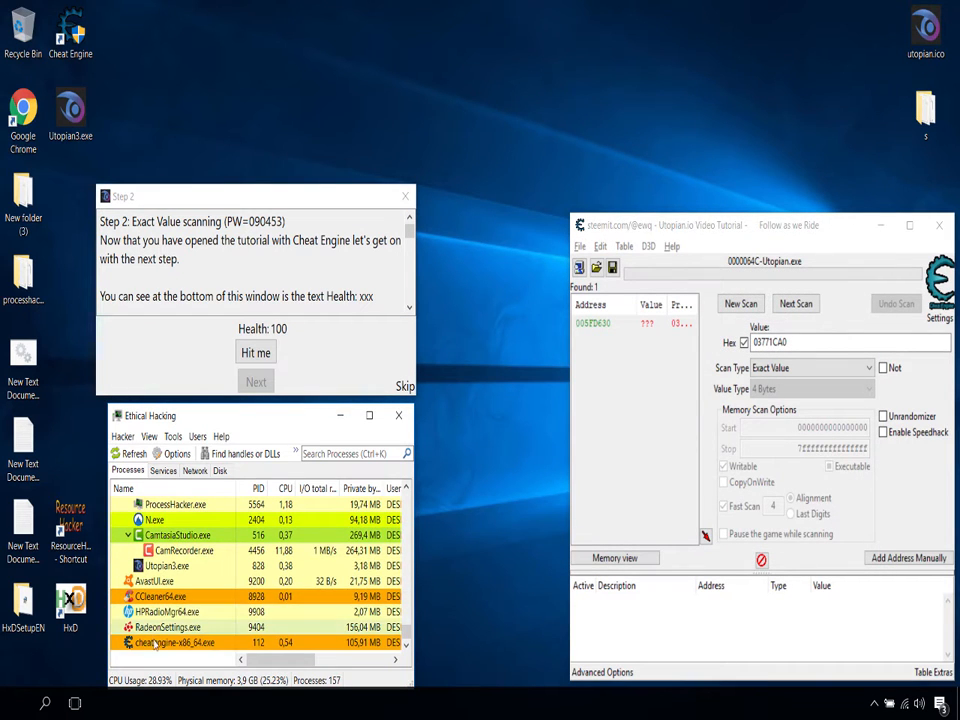
scroll(170, 630, up, 1)
right_click(184, 621)
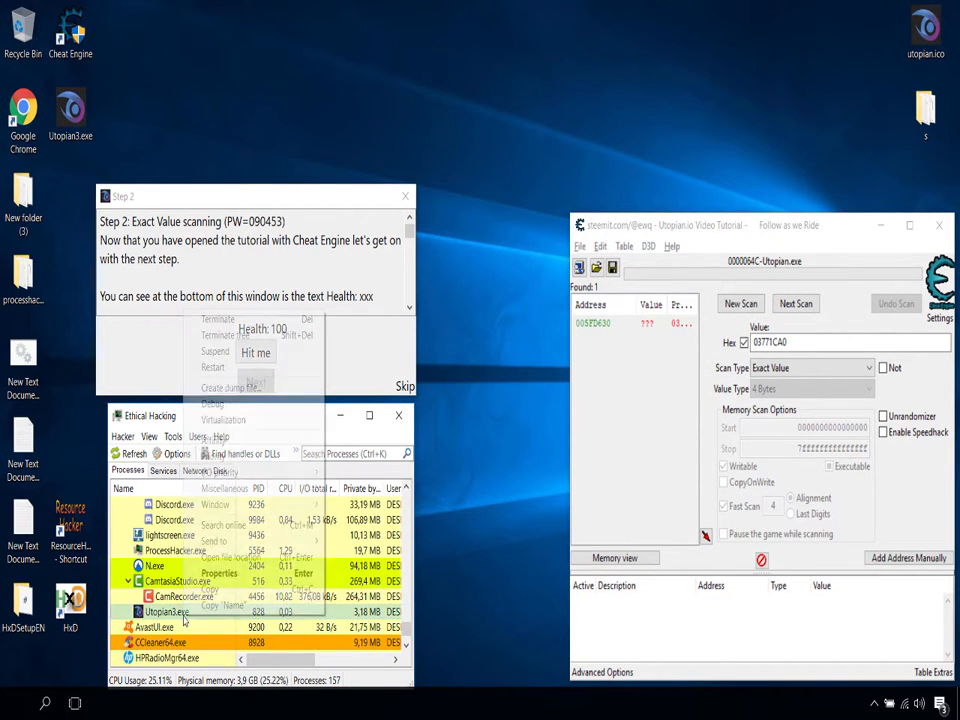
mouse_move(300, 488)
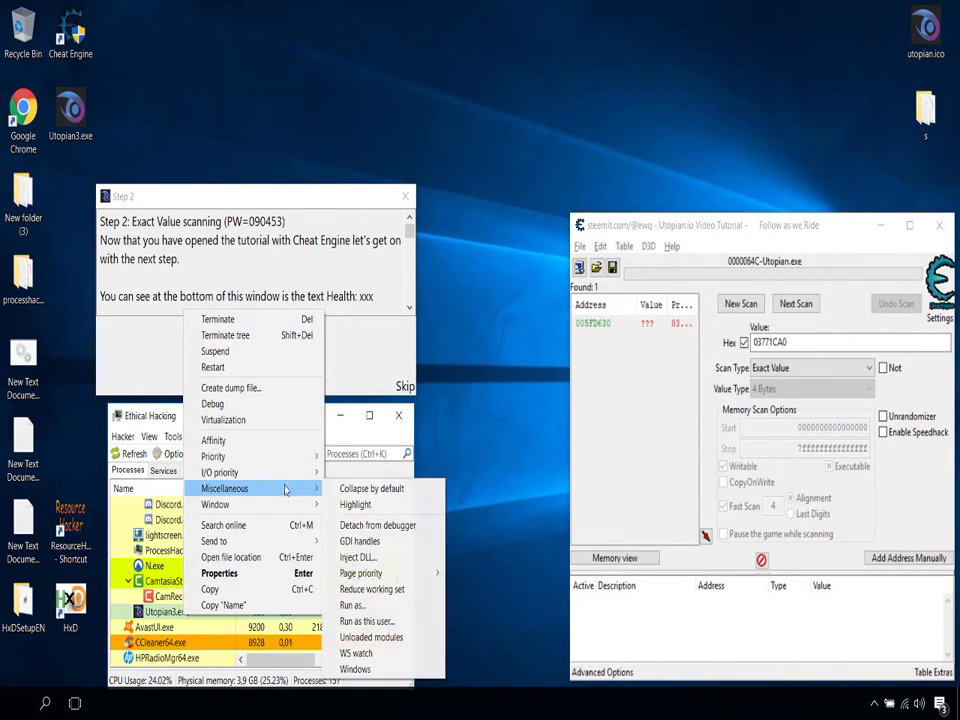
click(373, 670)
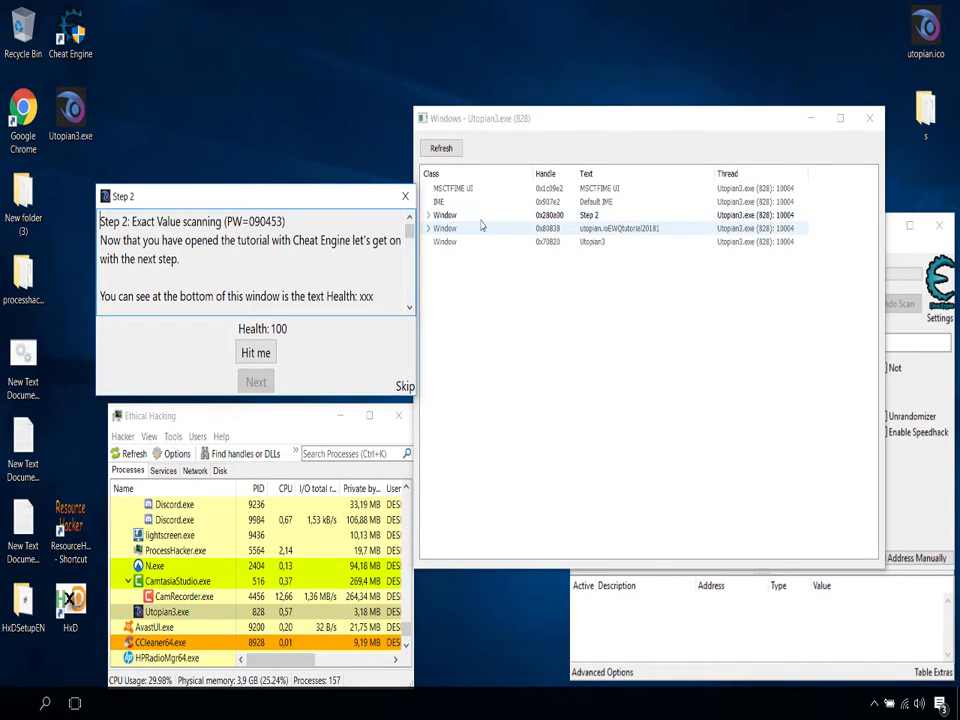
Step: Enable the Next button of the Step 2 window through the window list and advance the tutorial to Step 3
click(428, 215)
click(483, 243)
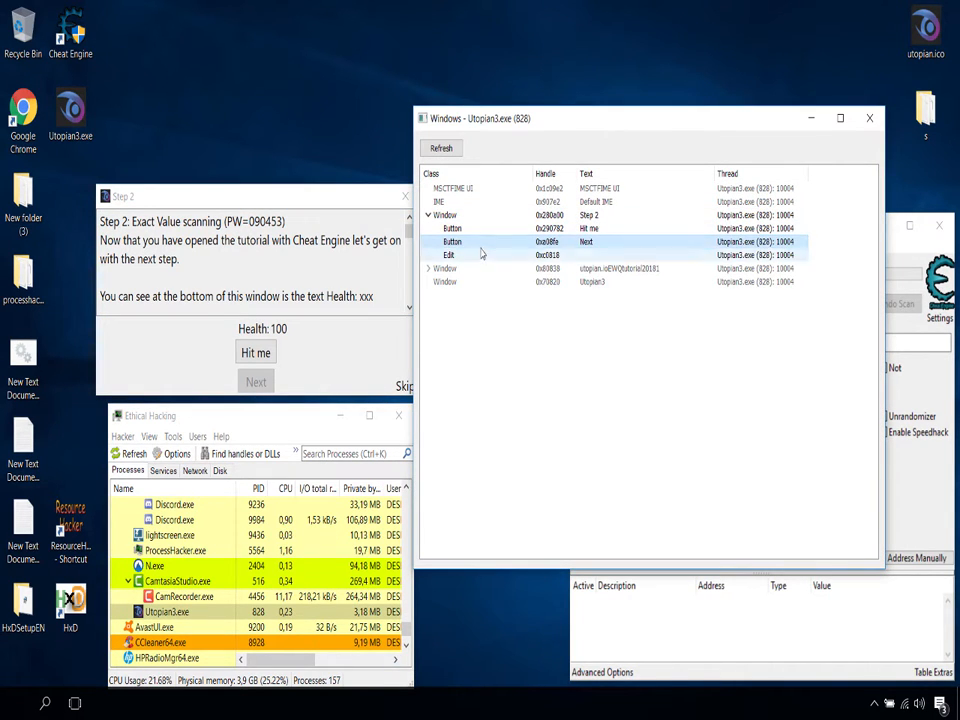
right_click(482, 250)
click(505, 357)
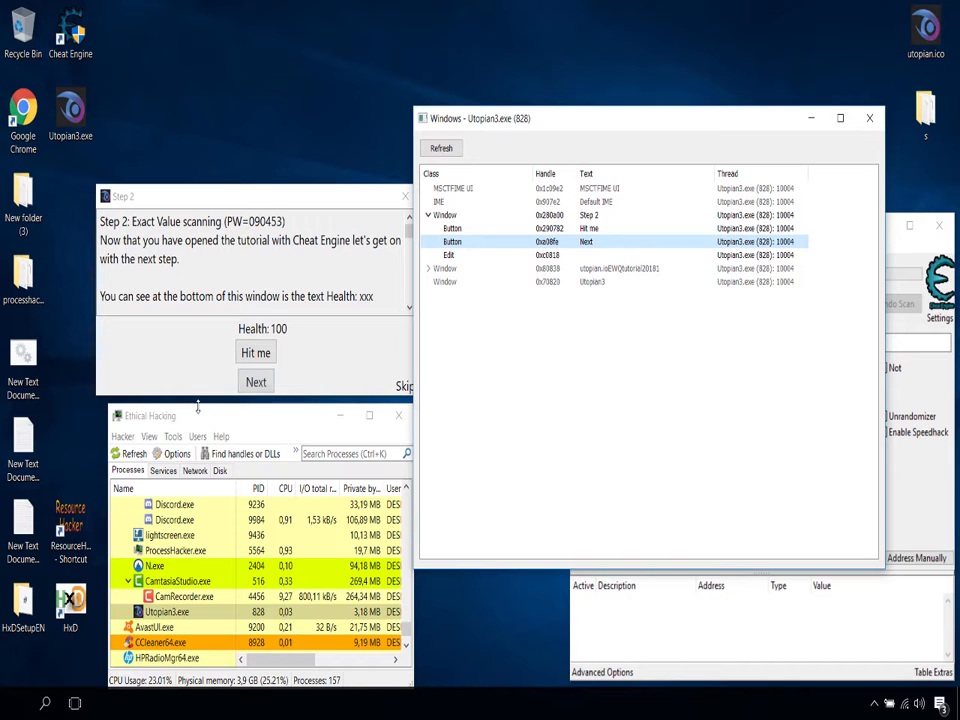
click(256, 381)
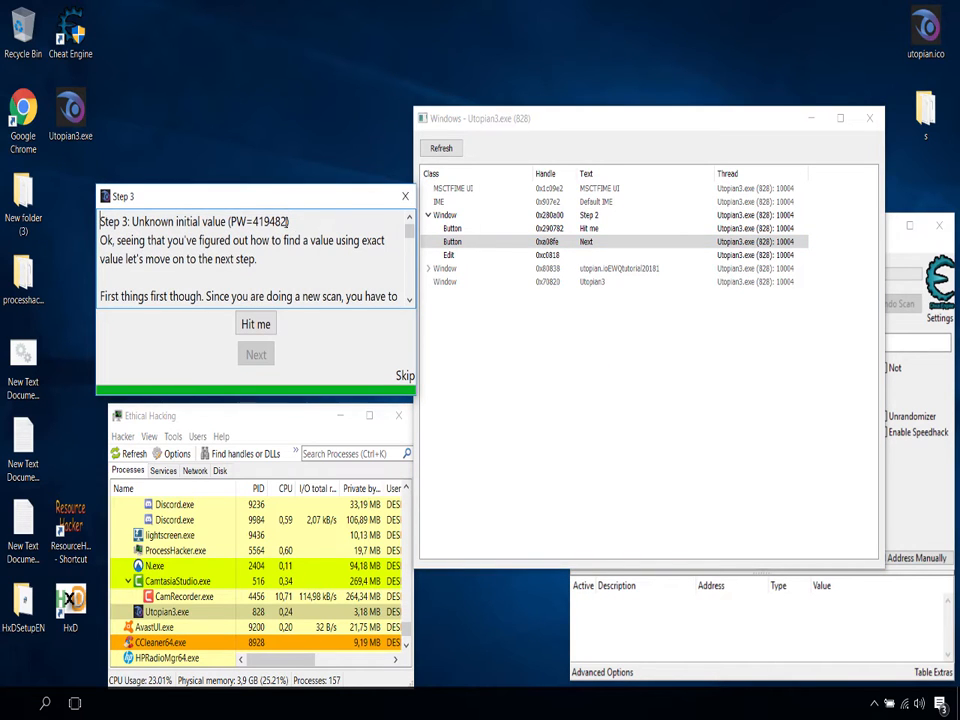
Step: Refresh the window list, enable Step 3's Next button and advance the tutorial to Step 4
click(440, 150)
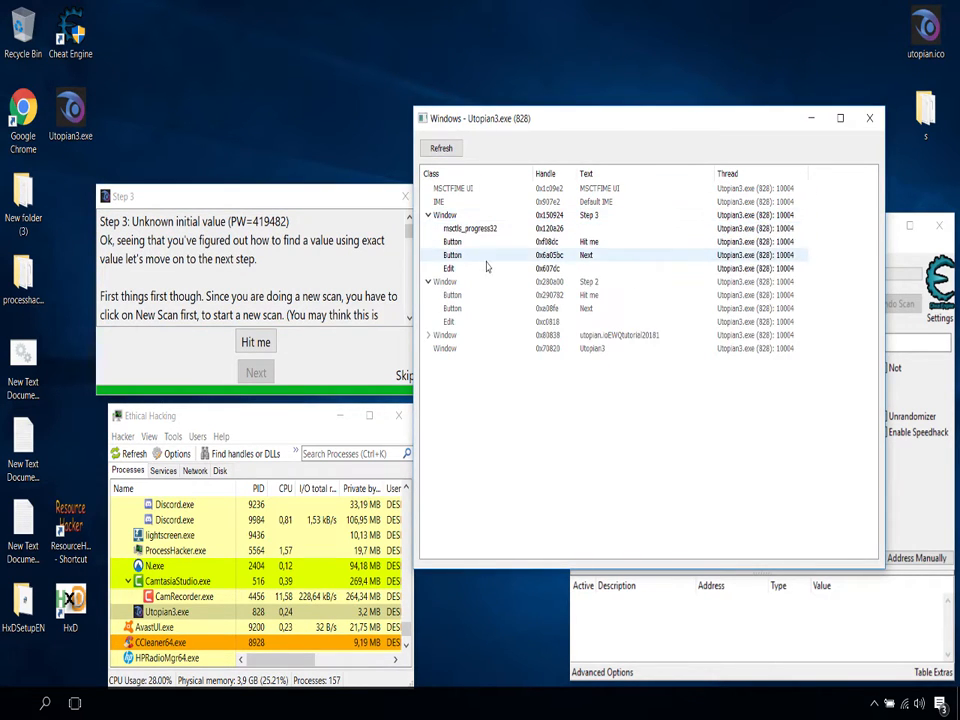
right_click(497, 256)
click(515, 372)
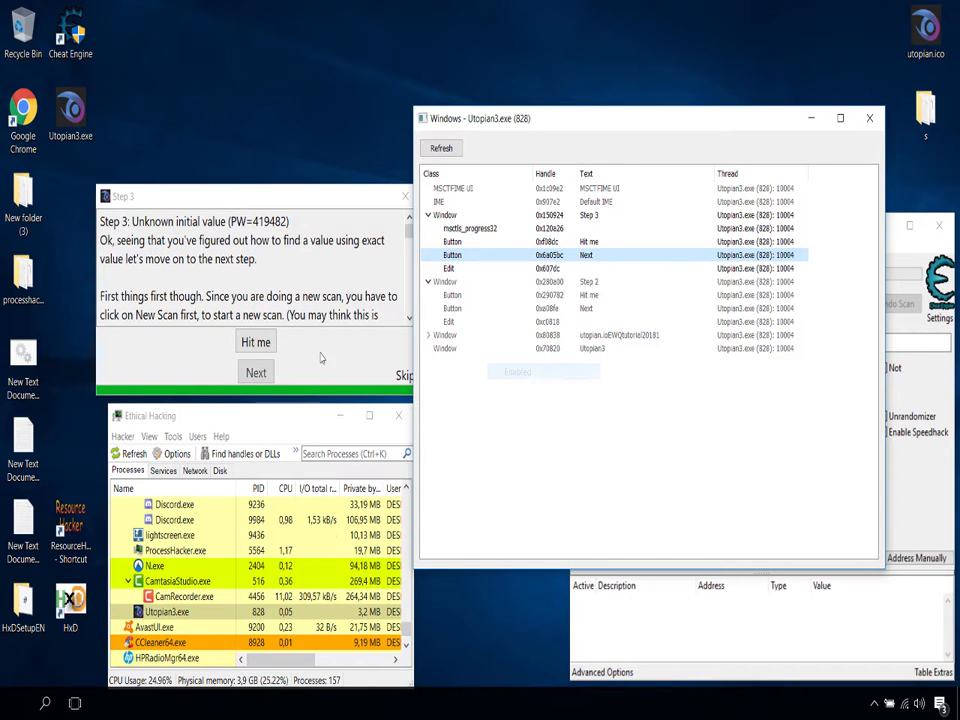
click(256, 372)
Step: Move the Step 4 window up, enable its Next button in the refreshed window list, and advance to Step 5
drag(330, 196, 340, 95)
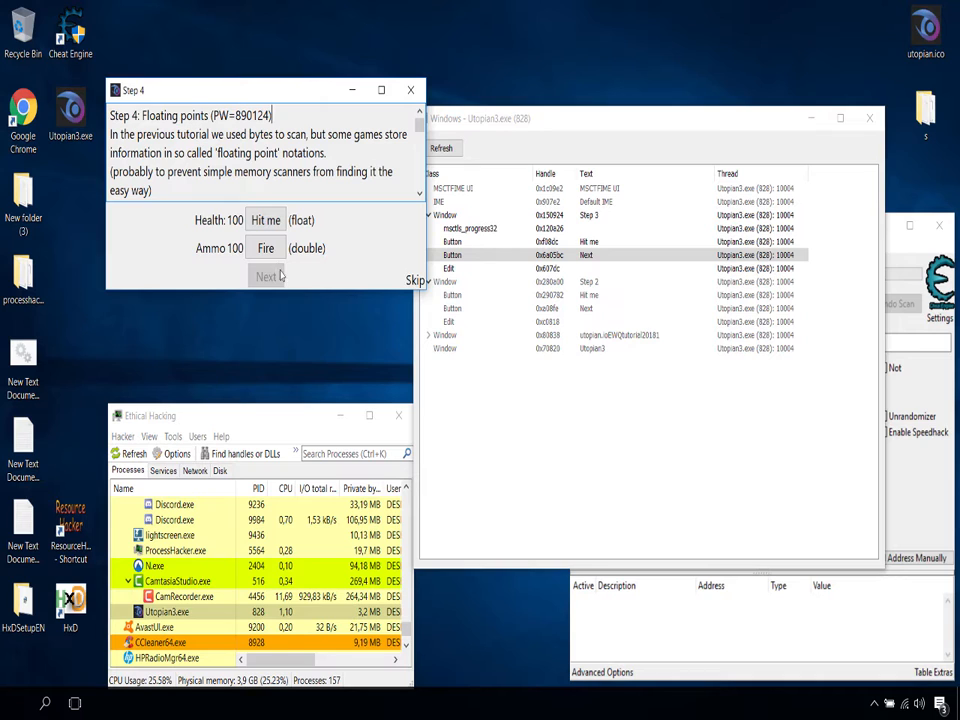
click(441, 148)
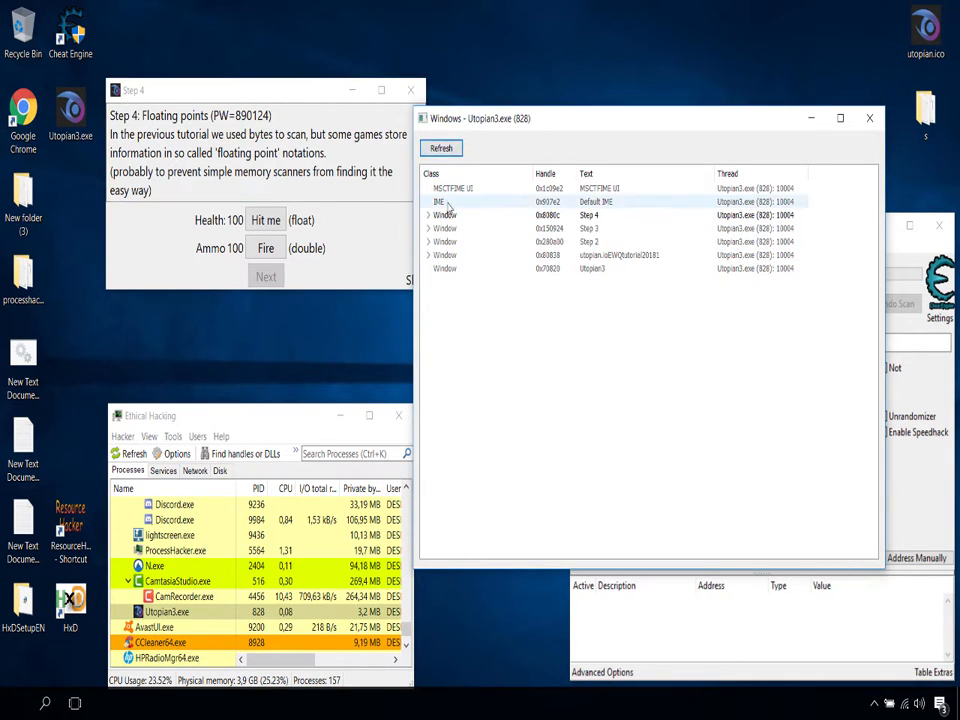
double_click(445, 215)
click(533, 242)
click(533, 255)
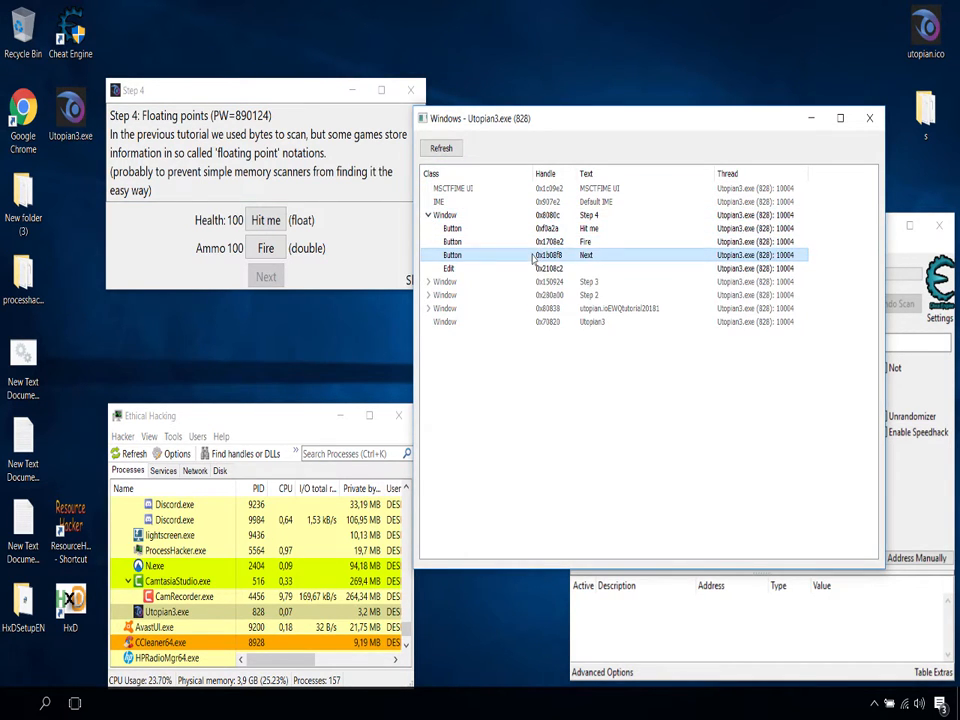
right_click(534, 257)
click(594, 364)
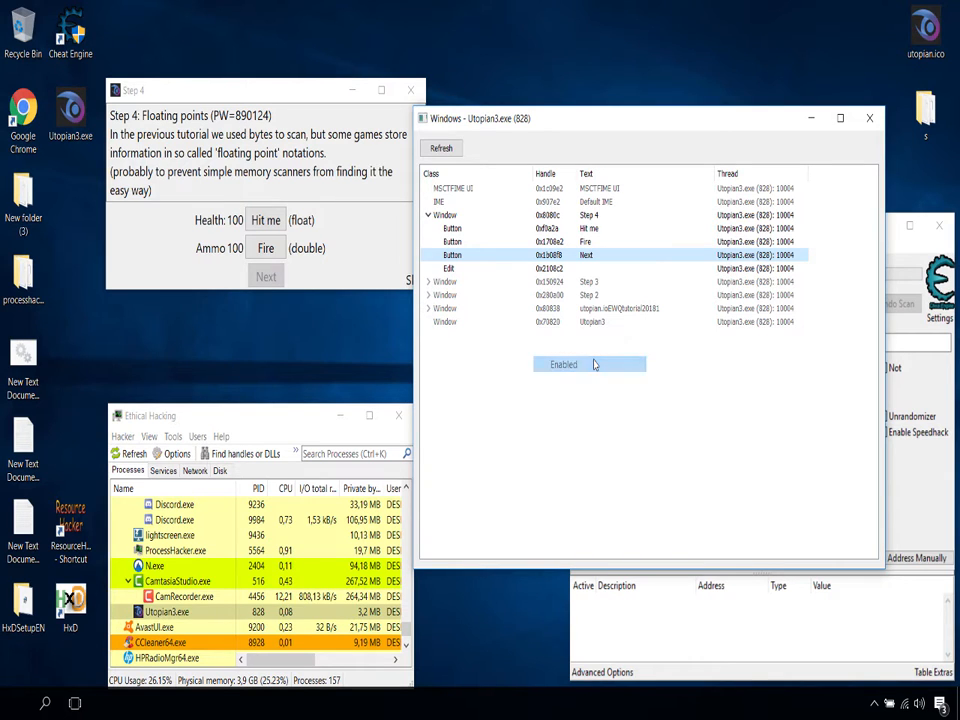
click(266, 277)
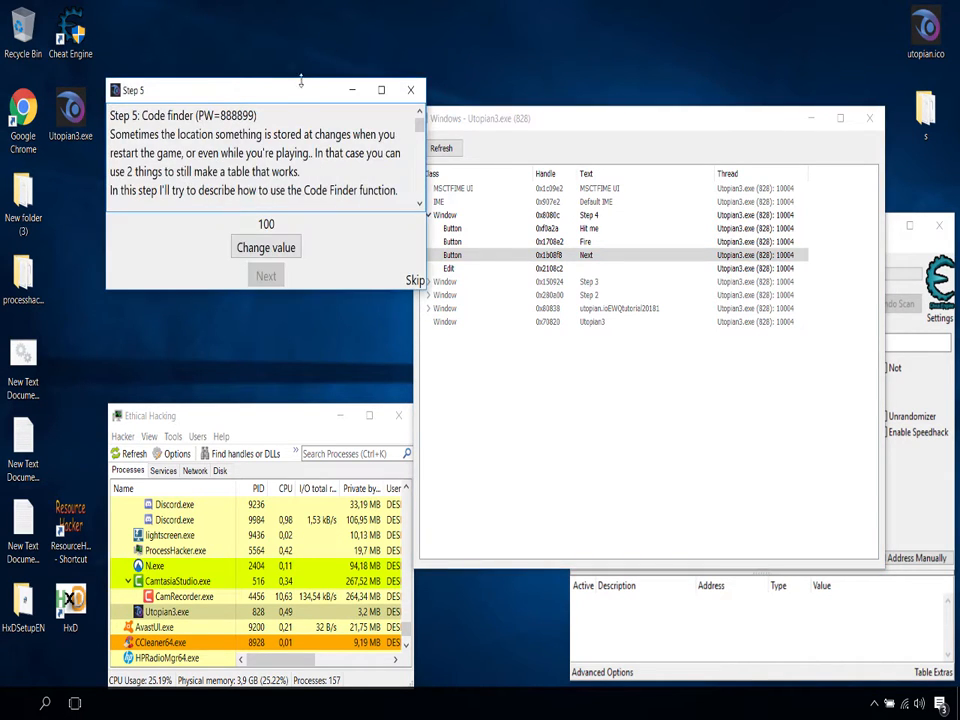
Step: Shrink the Step 5 window until its text area is hidden, place it above the process list, and close the Utopian3.exe window list
drag(299, 94, 309, 158)
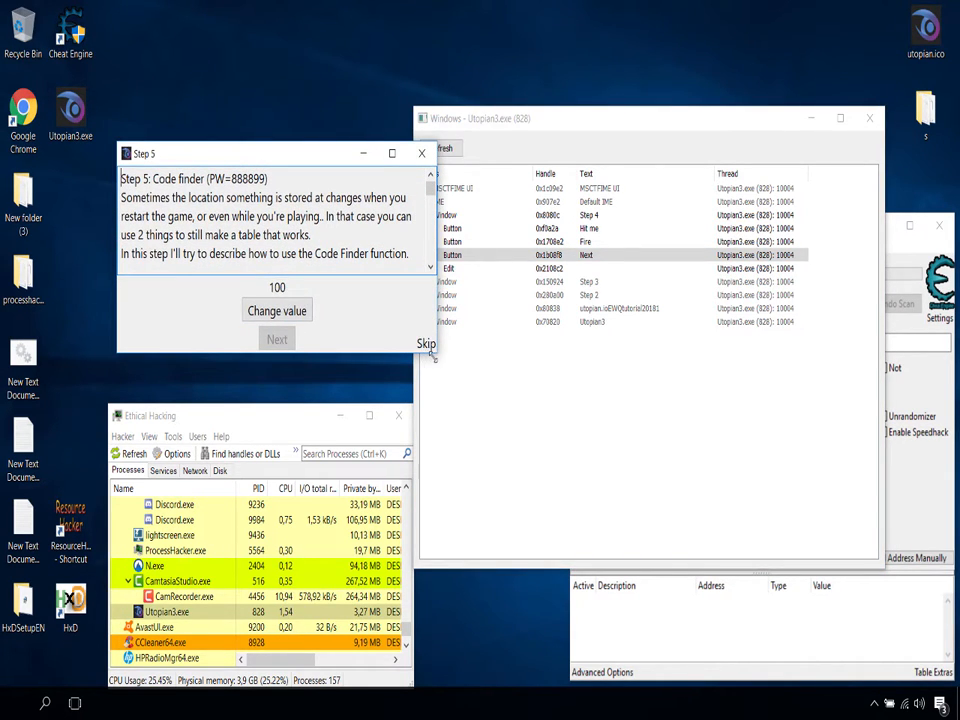
drag(430, 352, 353, 249)
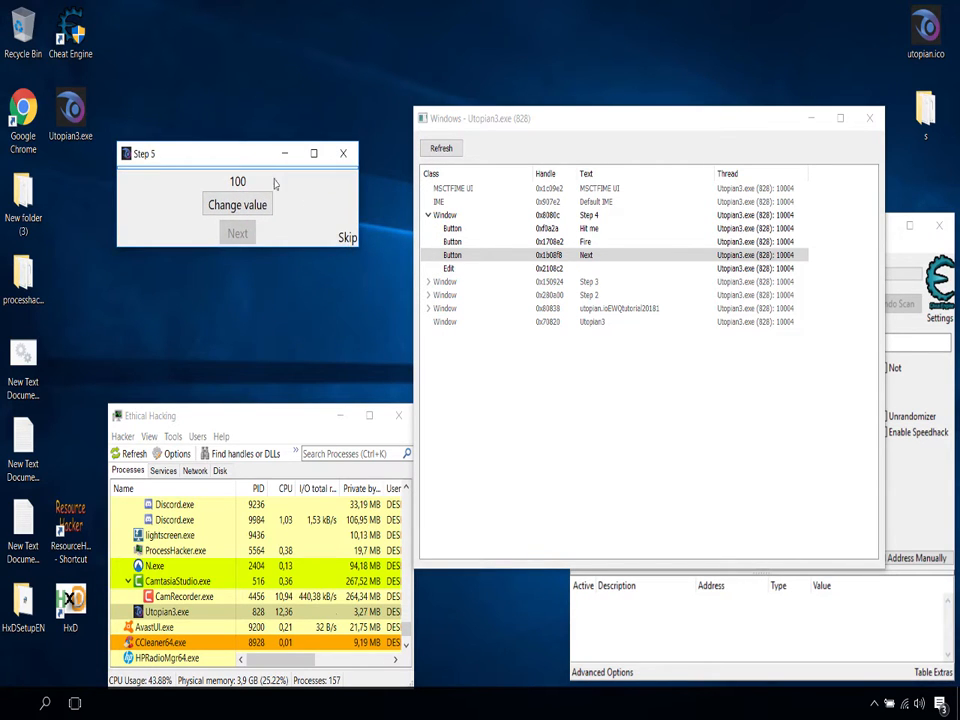
drag(249, 158, 238, 303)
click(638, 137)
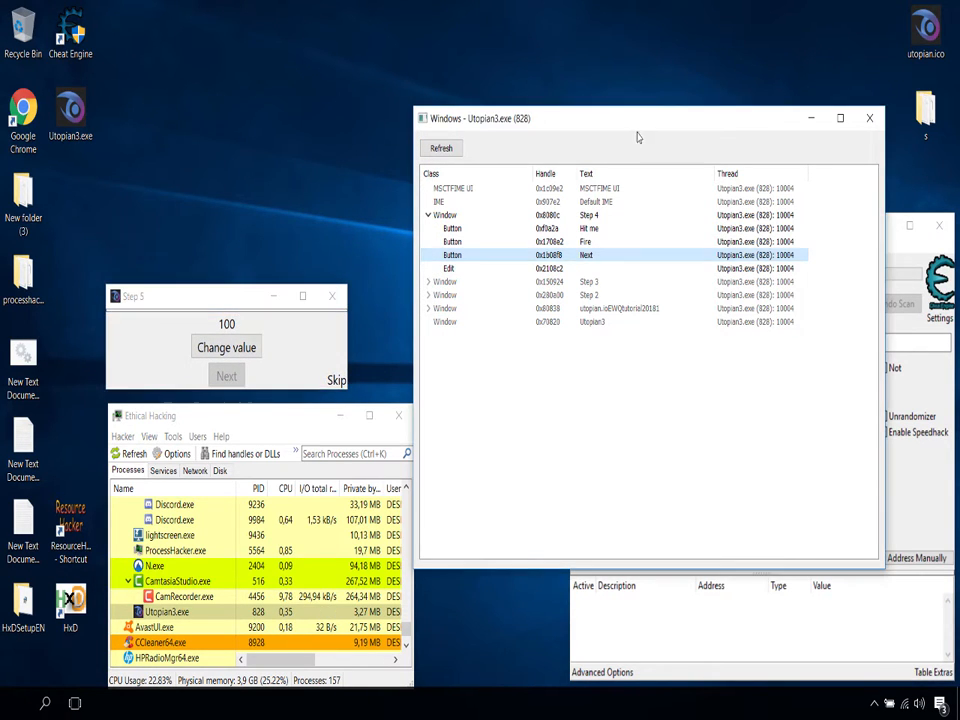
click(869, 118)
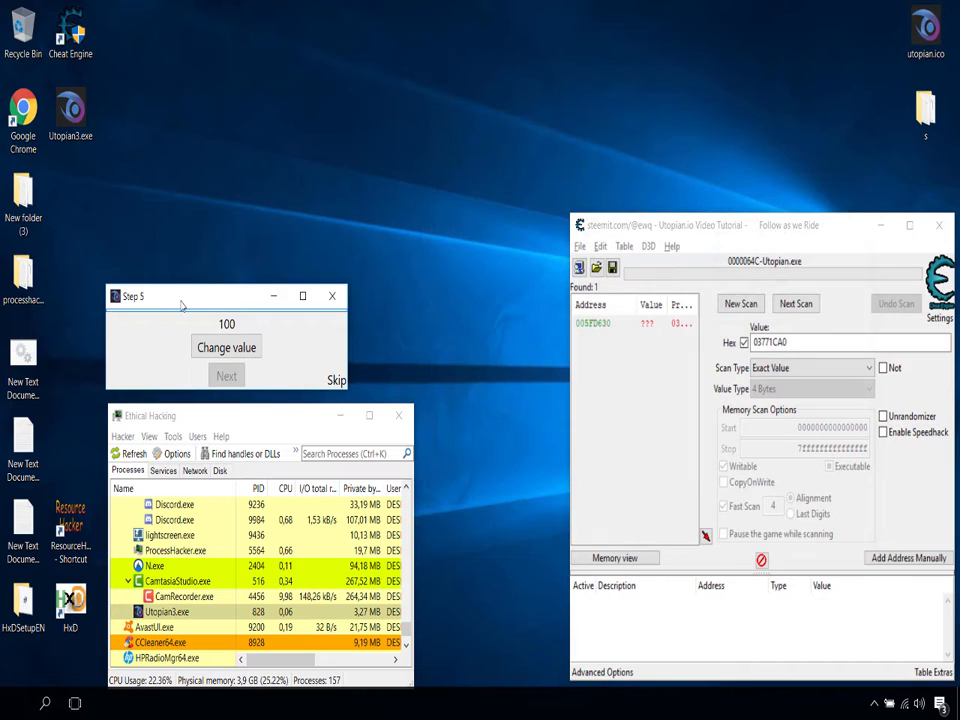
drag(184, 302, 218, 271)
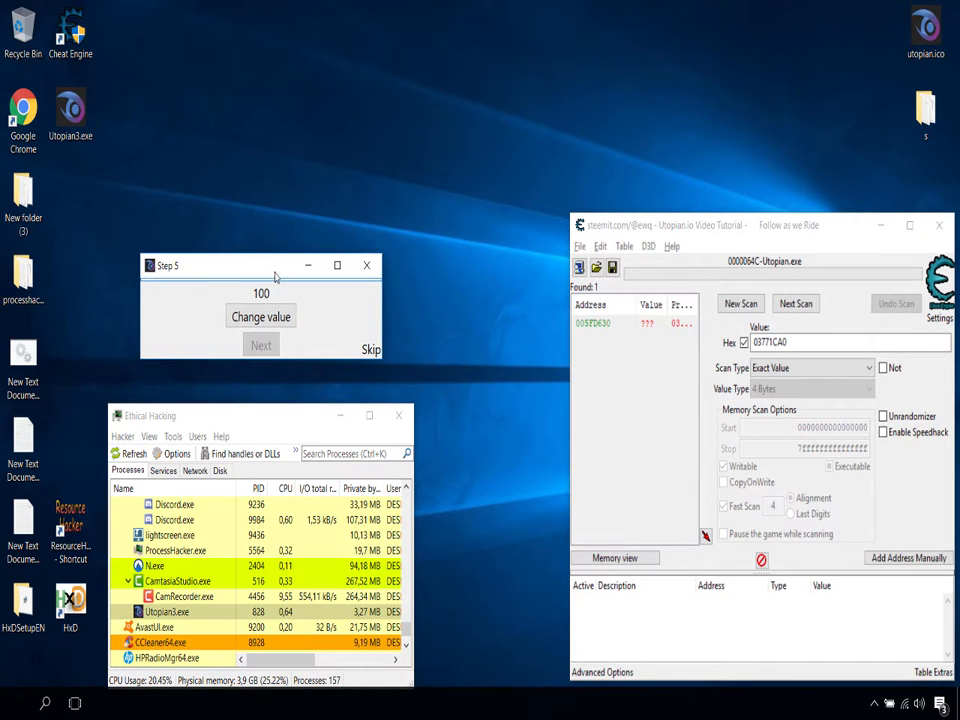
drag(276, 277, 268, 288)
Step: In Cheat Engine, turn off Hex and try a new exact-value 4 Bytes scan for 100
click(745, 343)
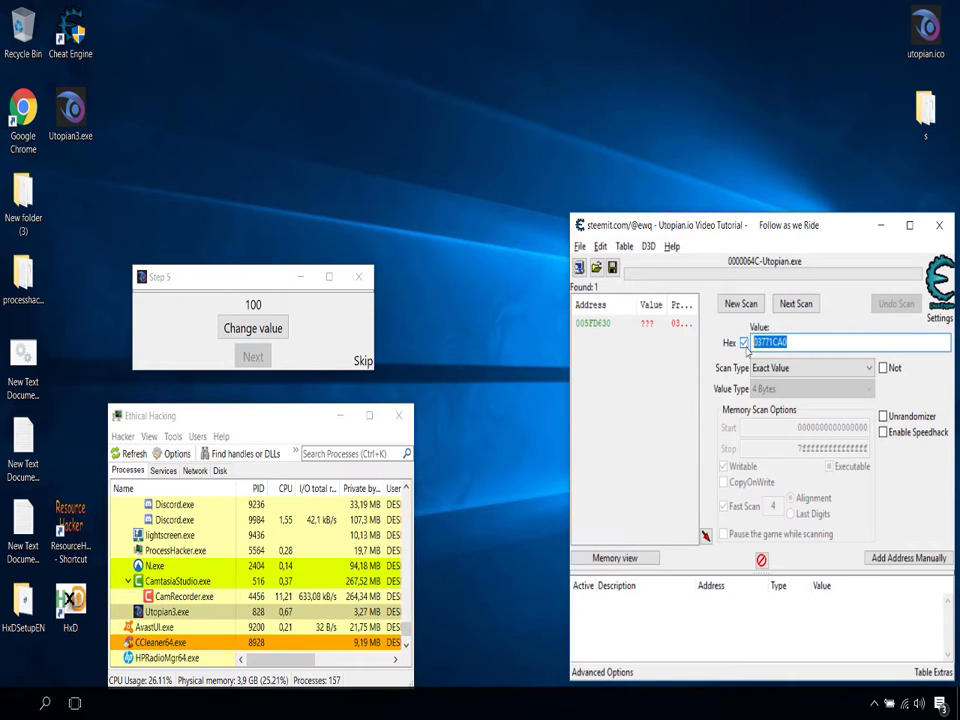
click(745, 343)
text(10)
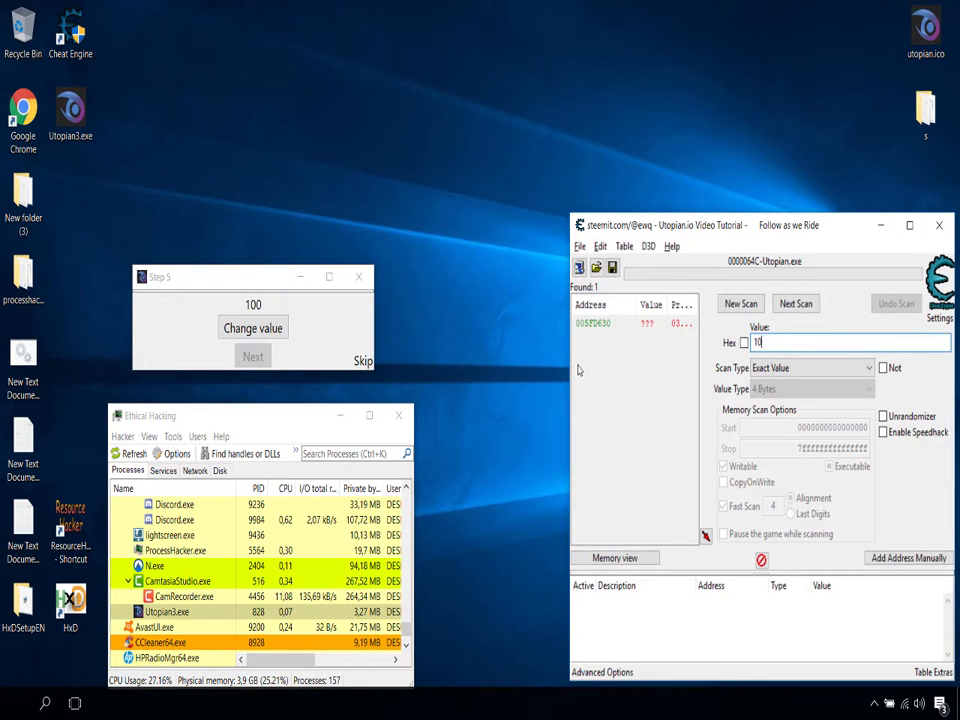
text(0)
click(741, 303)
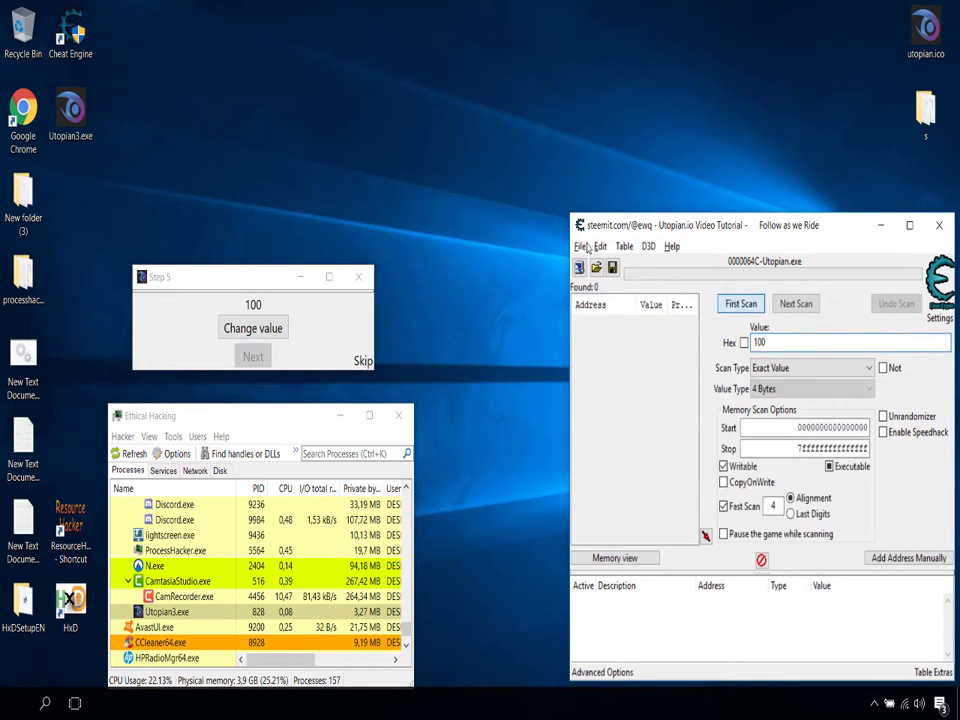
click(741, 304)
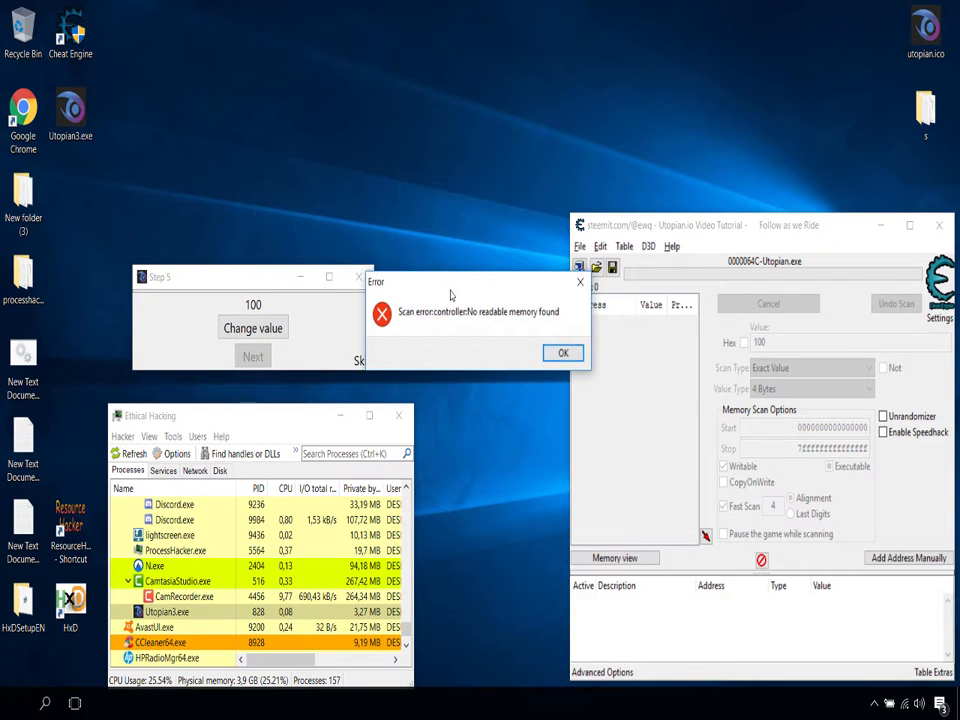
click(563, 353)
Step: Dismiss the scan error, open the Utopian3.exe process in Cheat Engine, and run a first exact-value scan for 100
click(579, 269)
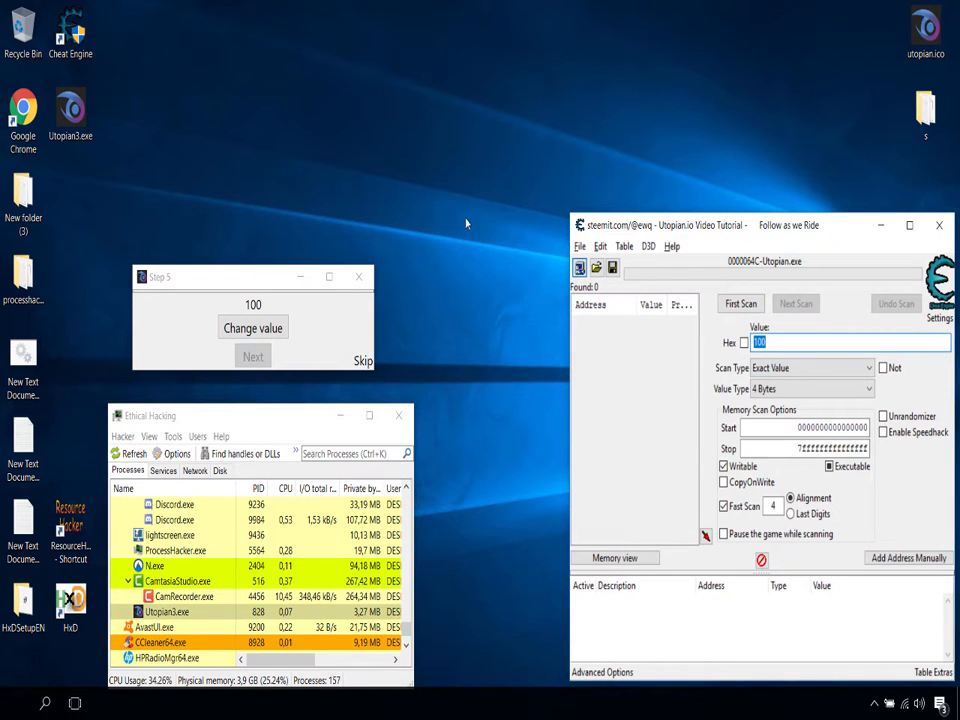
click(550, 345)
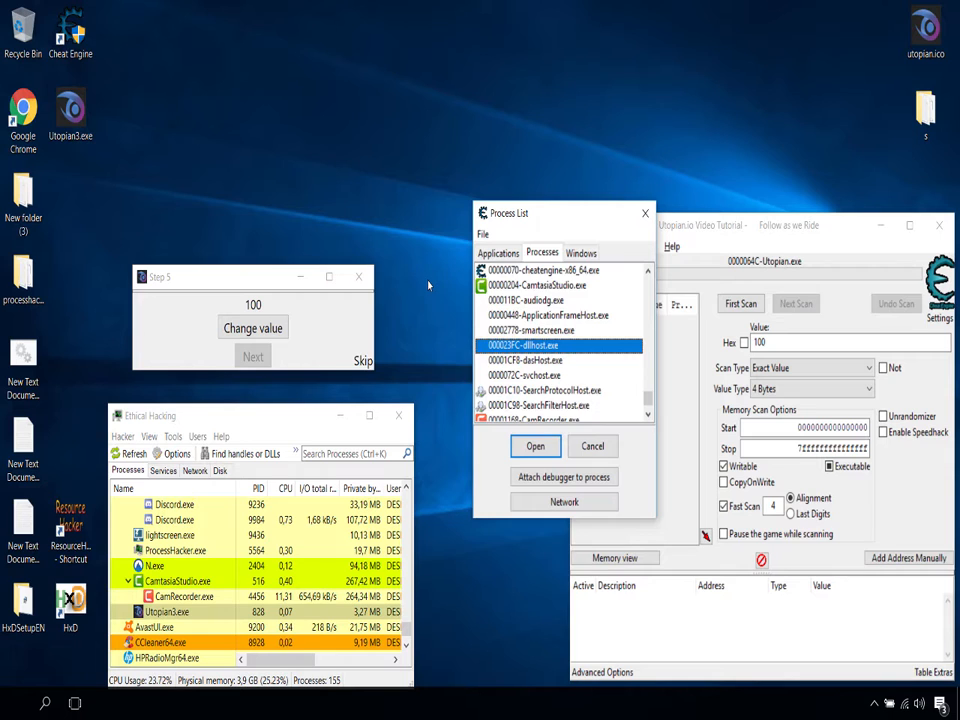
scroll(532, 350, down, 1)
click(540, 406)
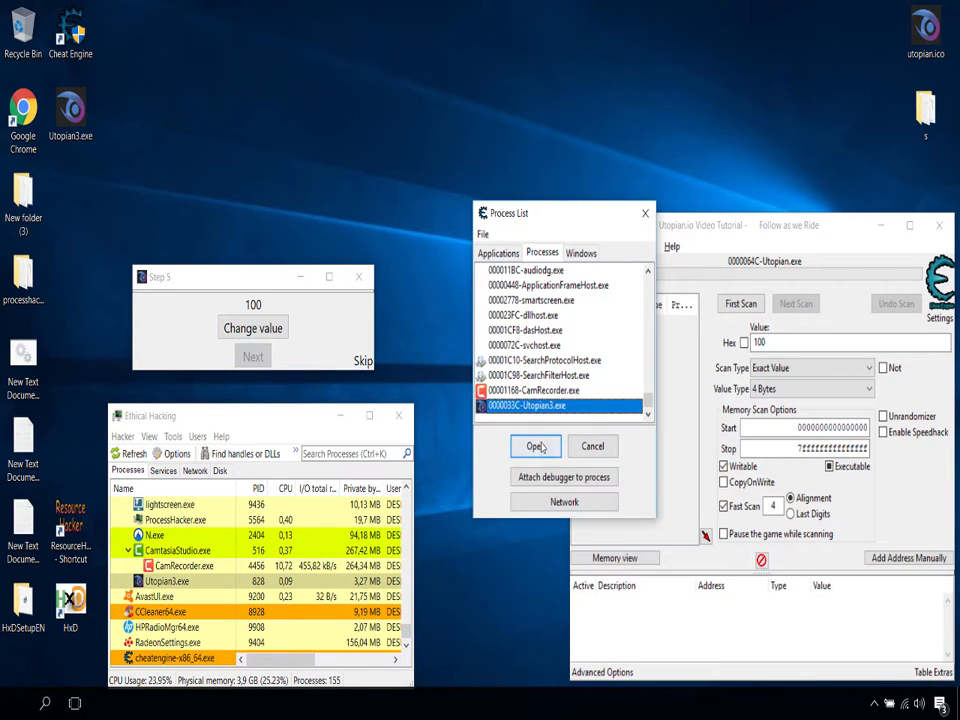
click(538, 447)
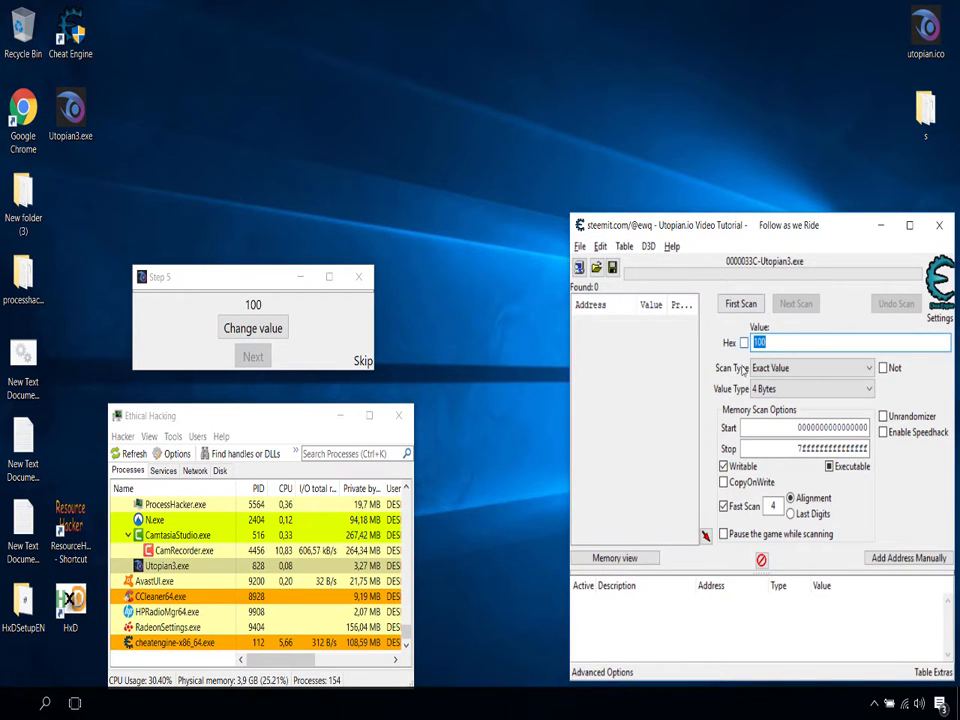
click(741, 305)
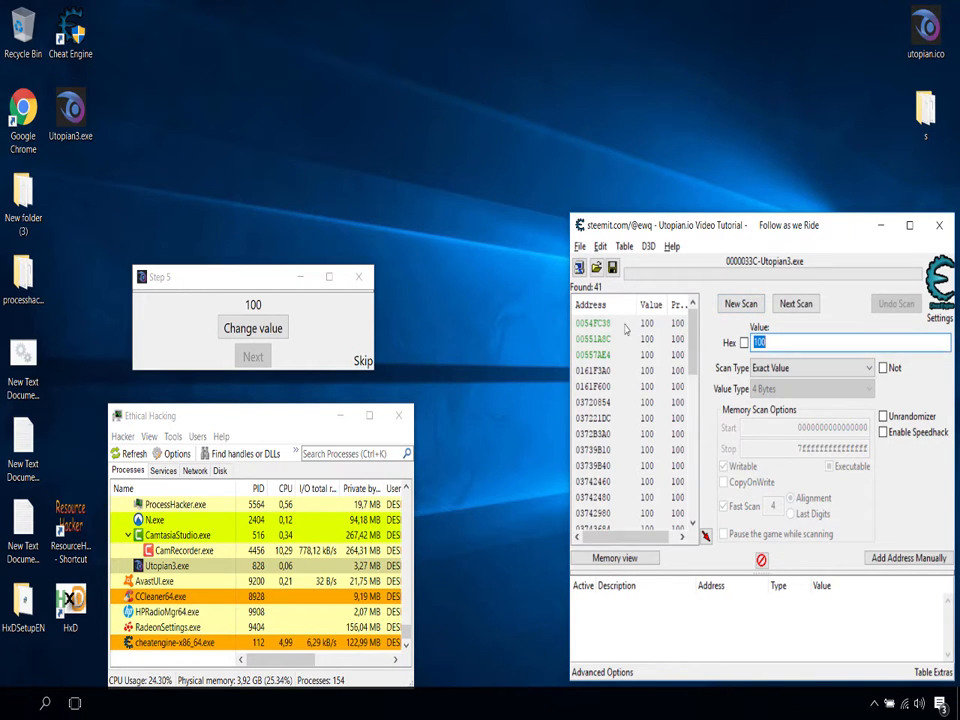
Step: Change the value in the Step 5 window with its own Change value function
drag(692, 333, 625, 579)
drag(728, 323, 664, 584)
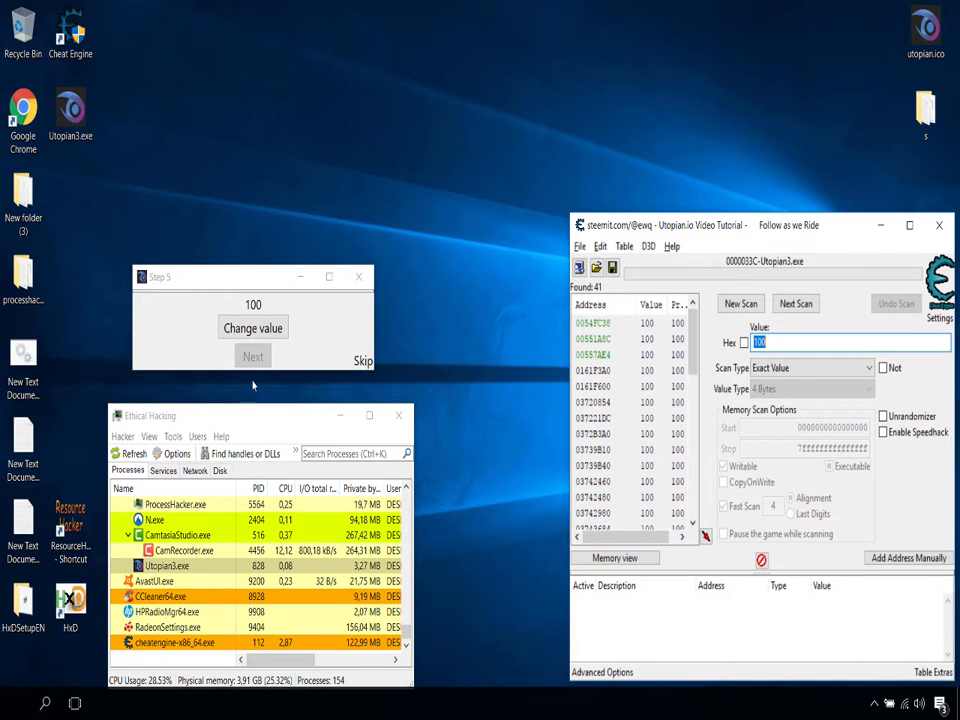
click(257, 330)
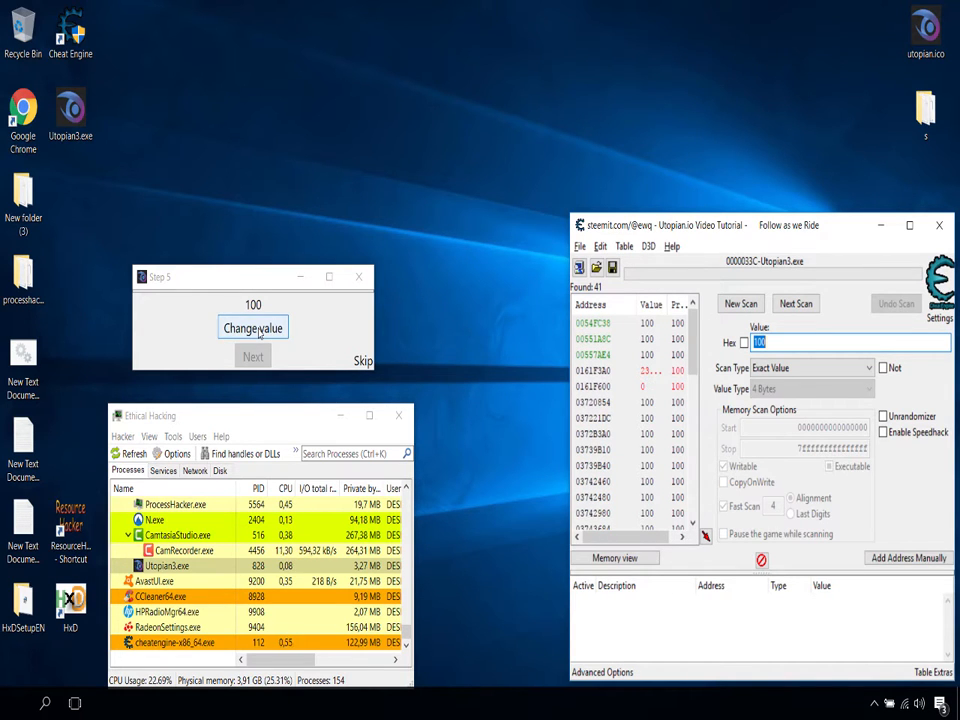
click(258, 331)
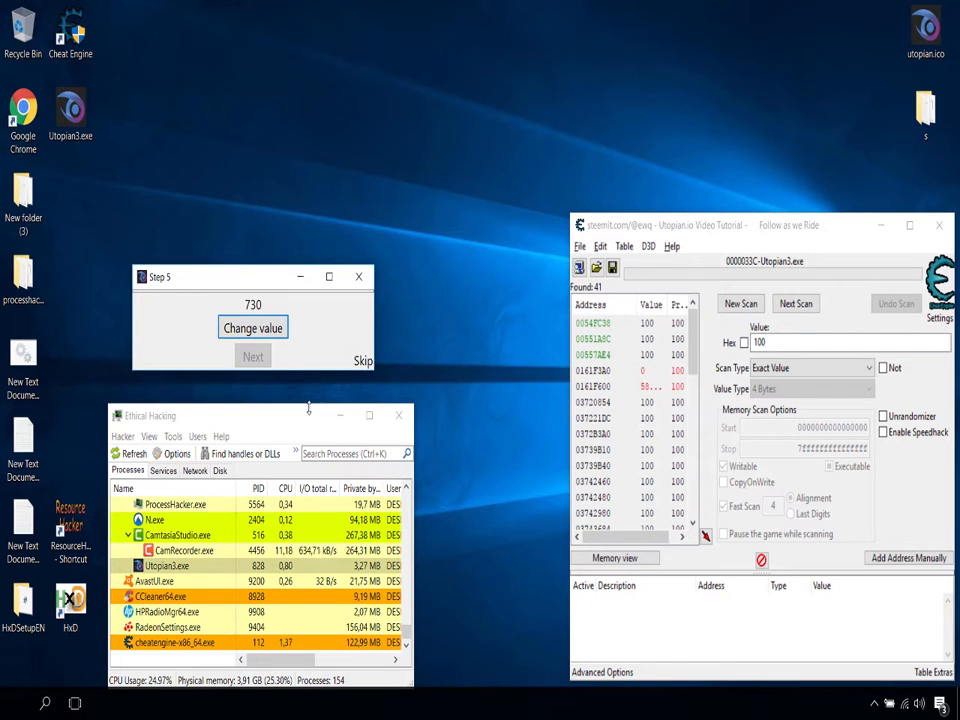
scroll(299, 578, up, 2)
scroll(299, 578, up, 2)
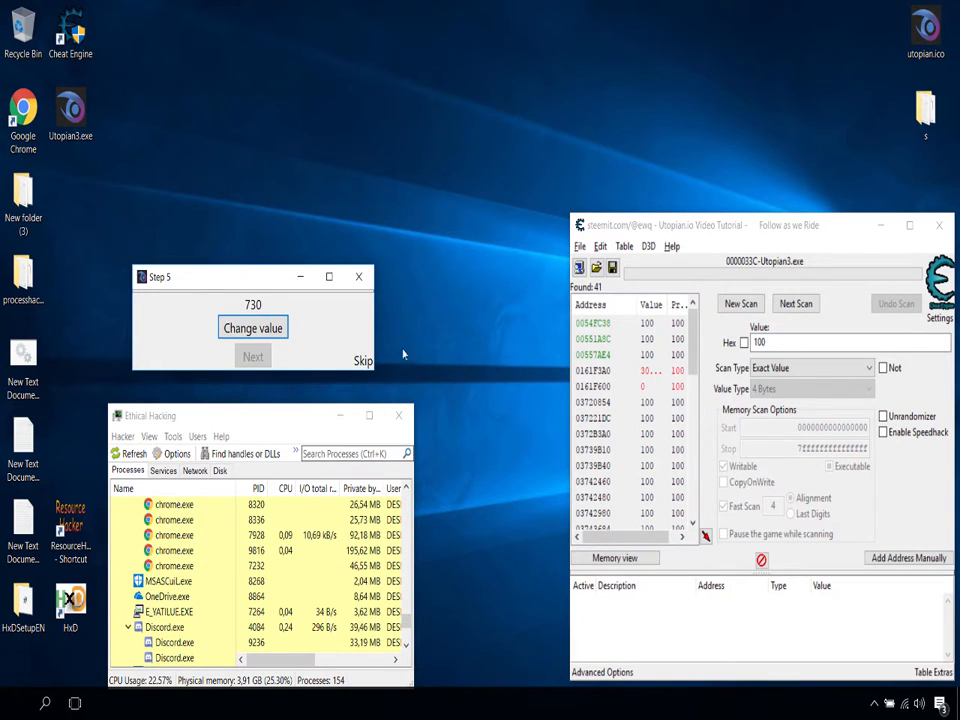
Step: Set the scan value to 730, move the process list window behind Cheat Engine, and run a next scan
double_click(776, 342)
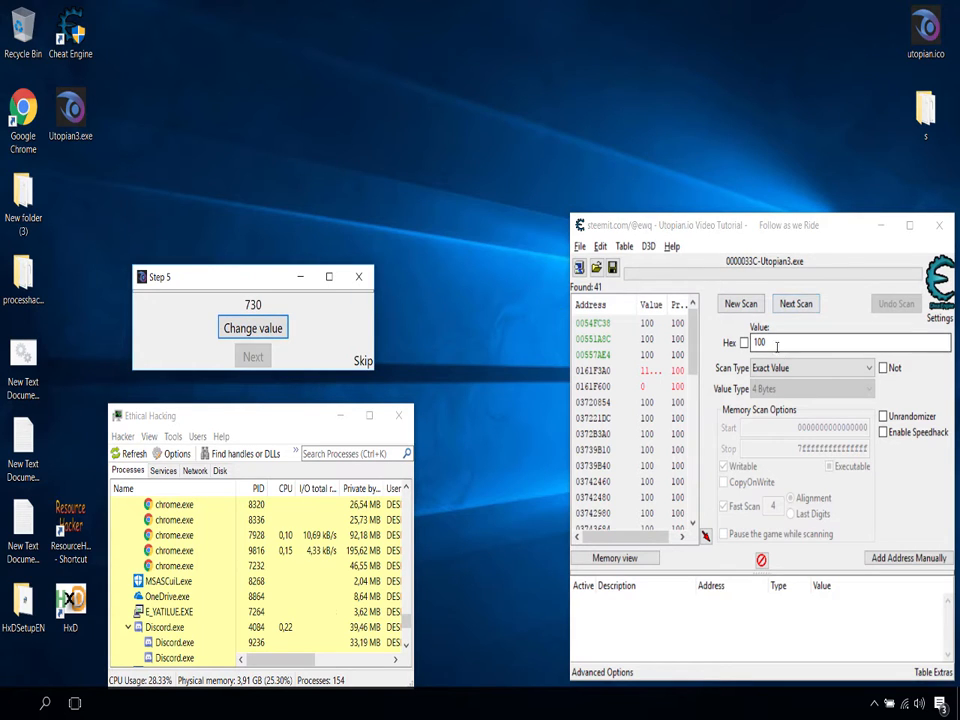
text(730)
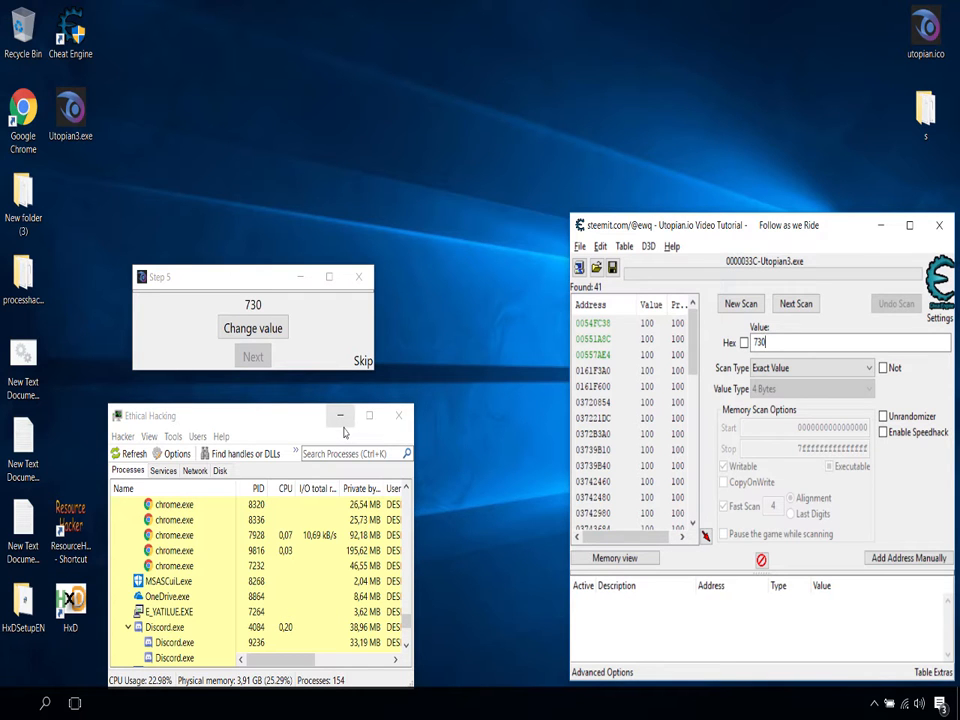
drag(281, 422, 849, 415)
click(820, 230)
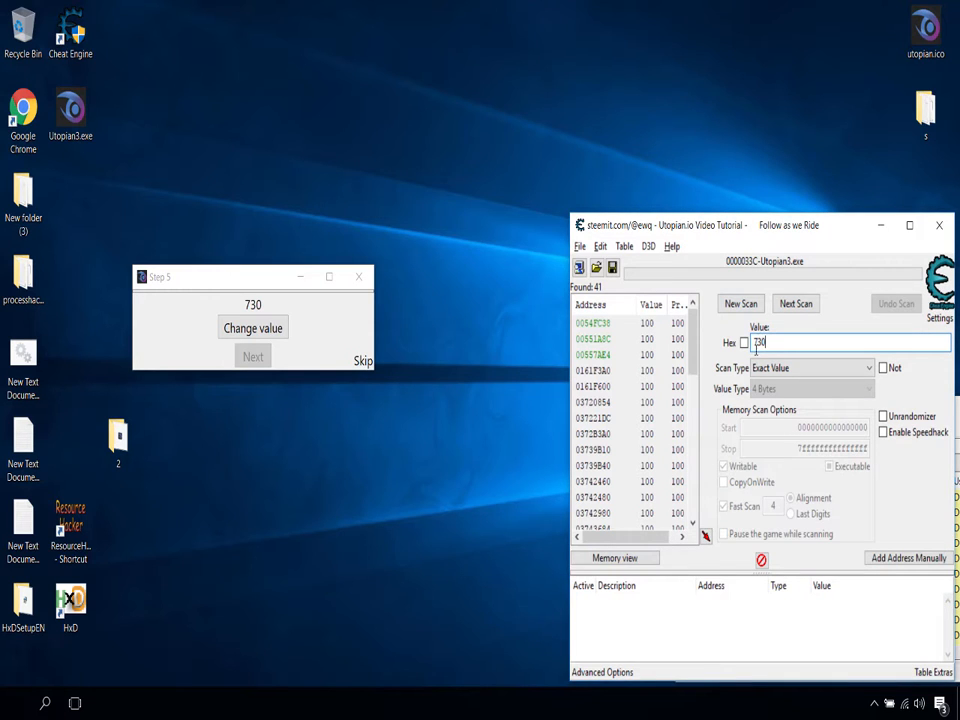
click(808, 311)
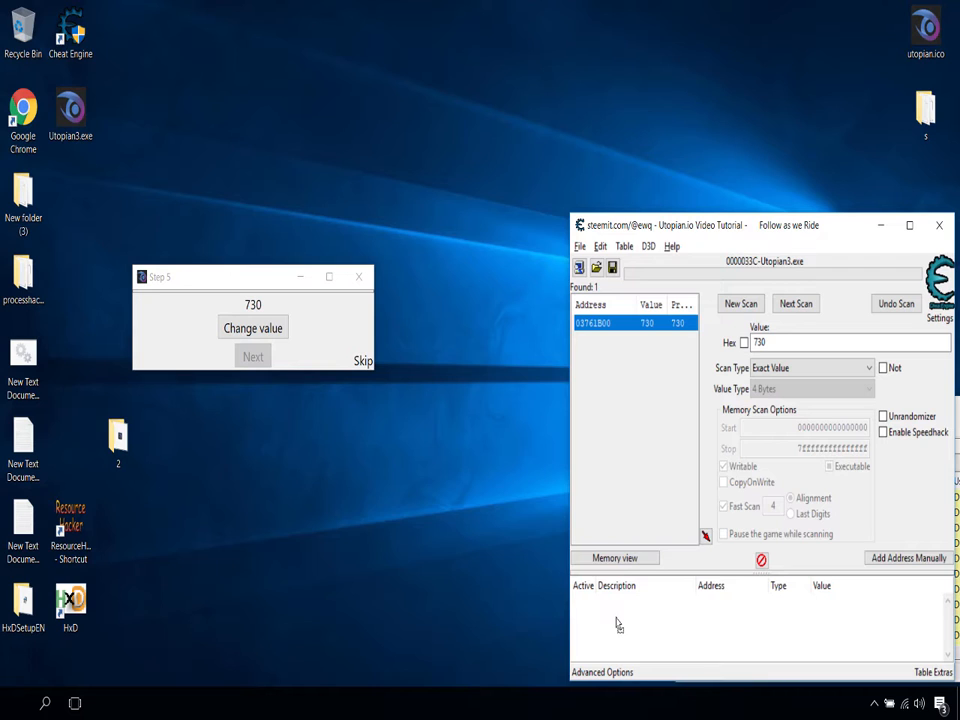
Step: Add the found address to the address list and select its record
click(829, 600)
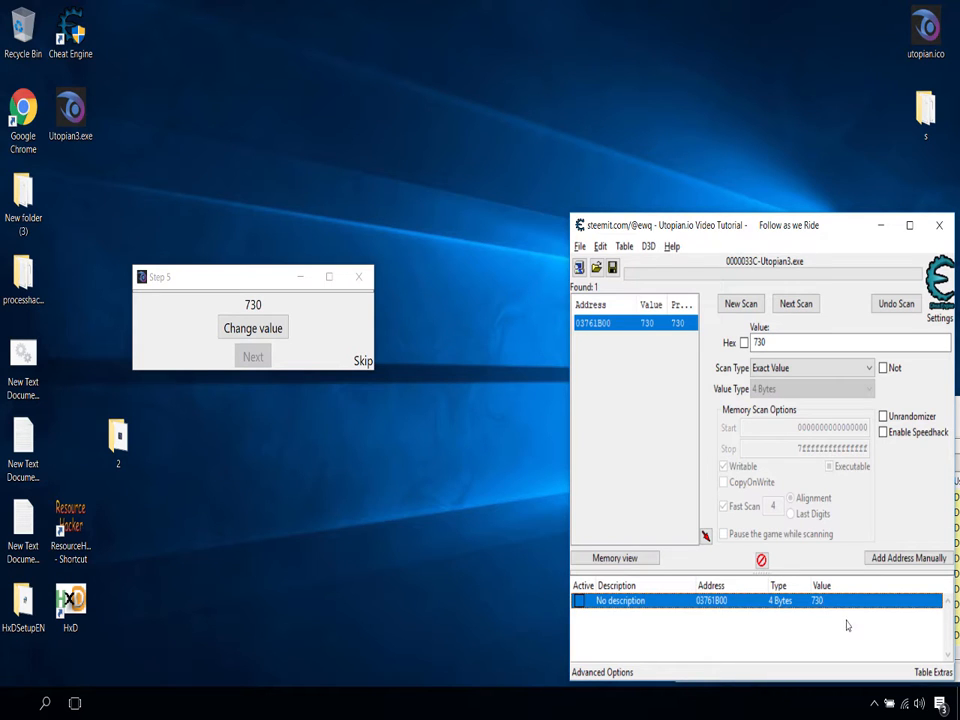
click(846, 625)
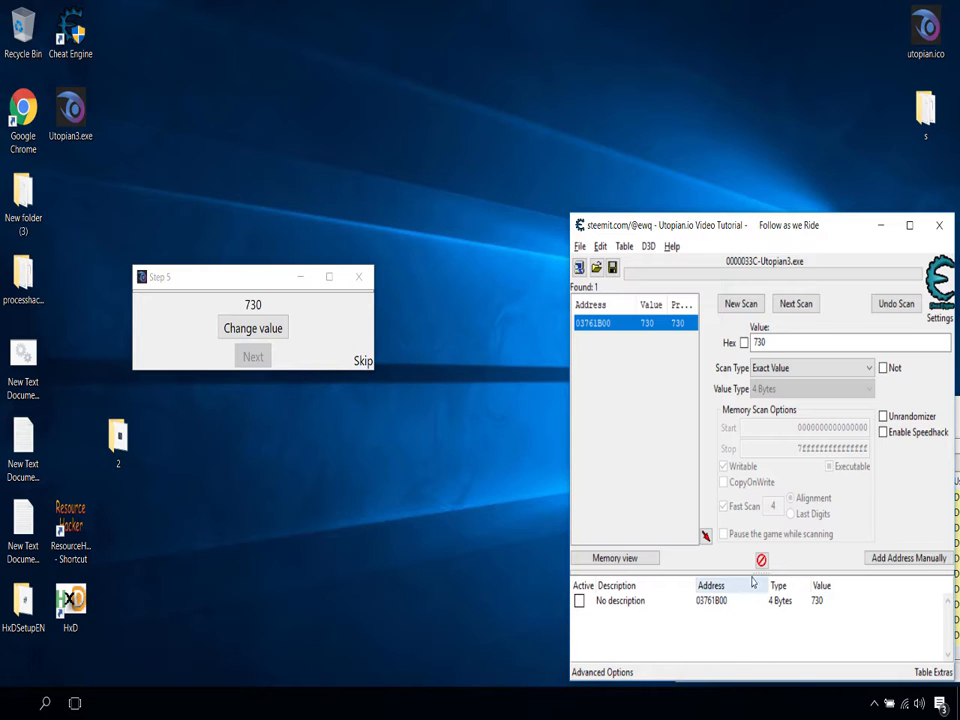
click(853, 603)
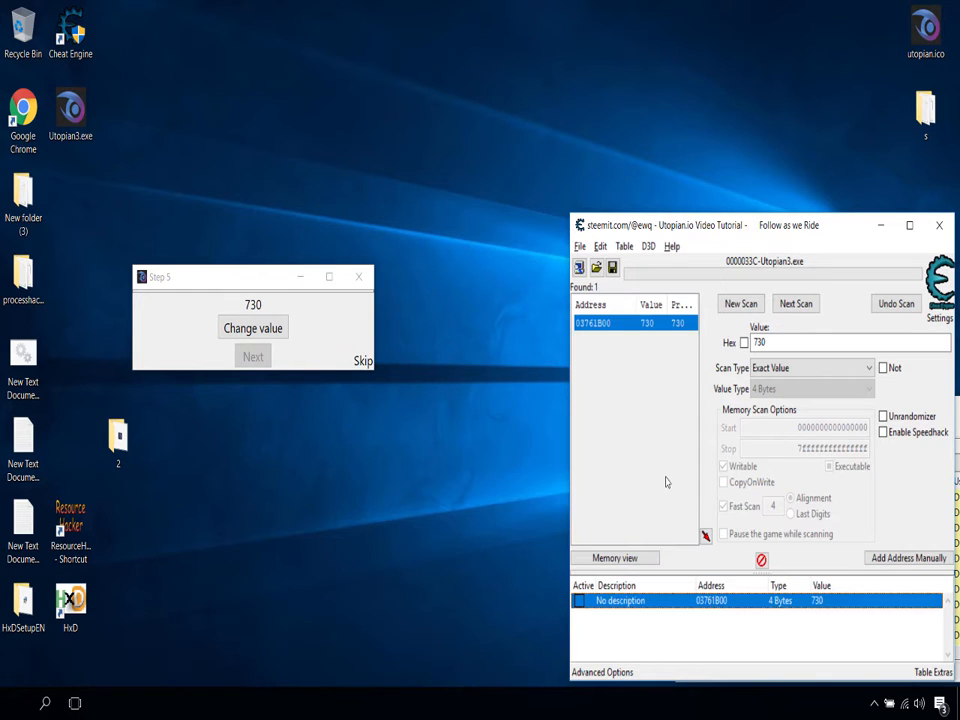
Step: Find out what writes to the recorded address, confirming that the debugger attaches to the process
right_click(790, 600)
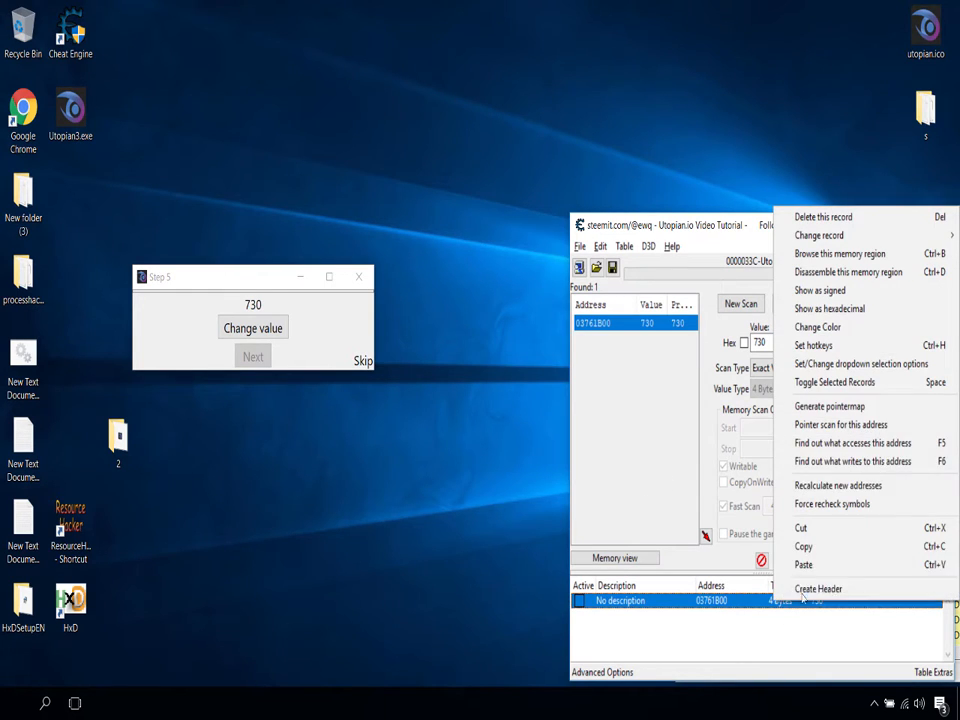
click(866, 462)
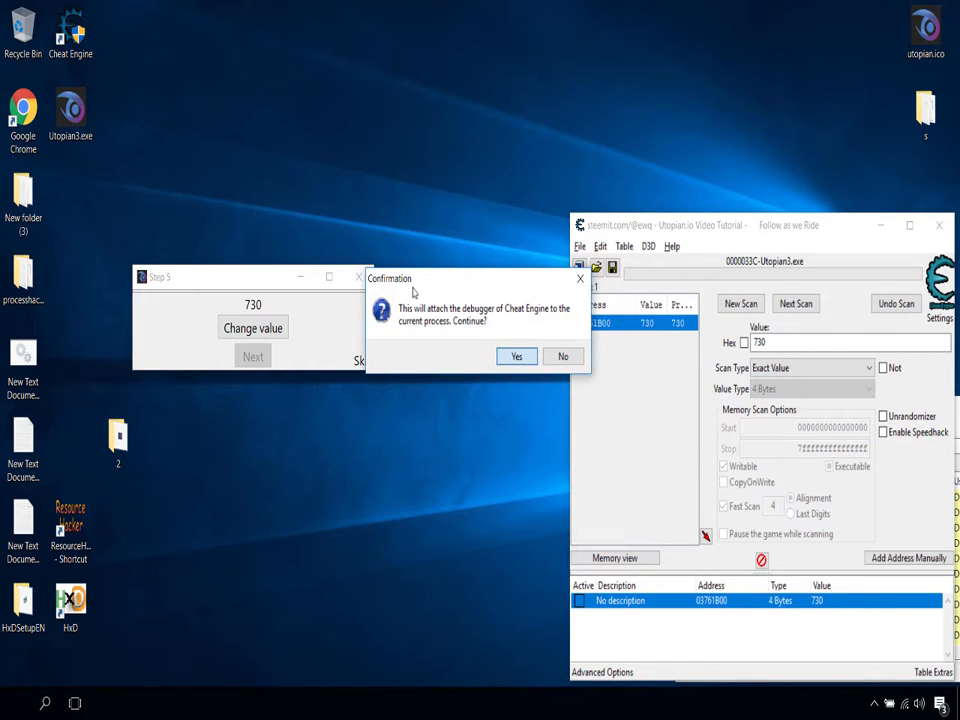
key(Return)
drag(321, 320, 415, 343)
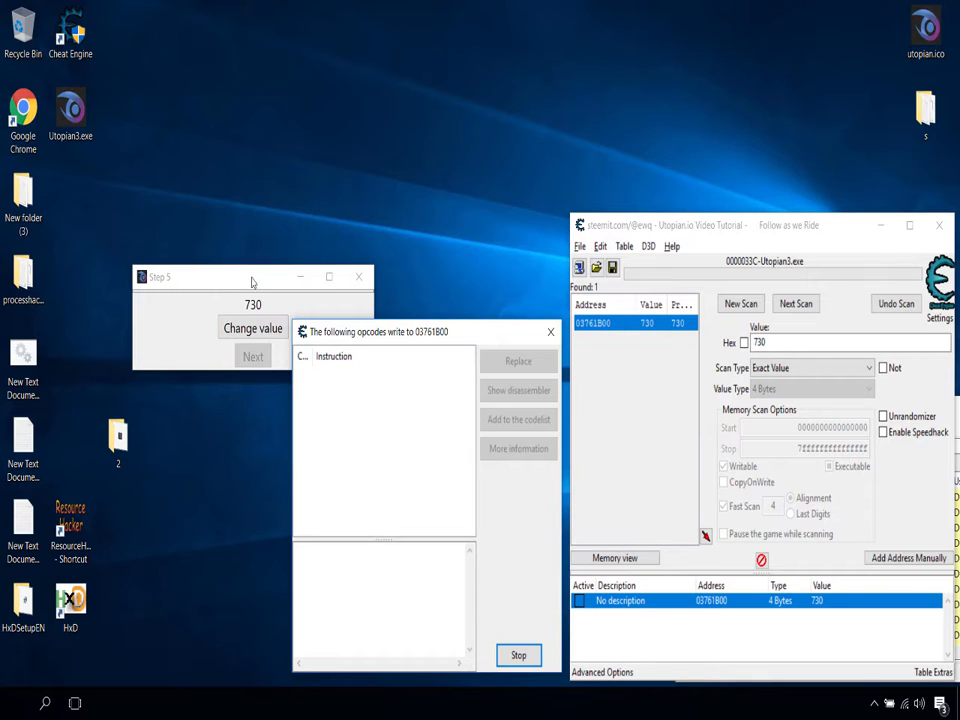
Step: Place the Step 5 window above the opcode window and change its value to capture the writing instruction
drag(252, 282, 441, 188)
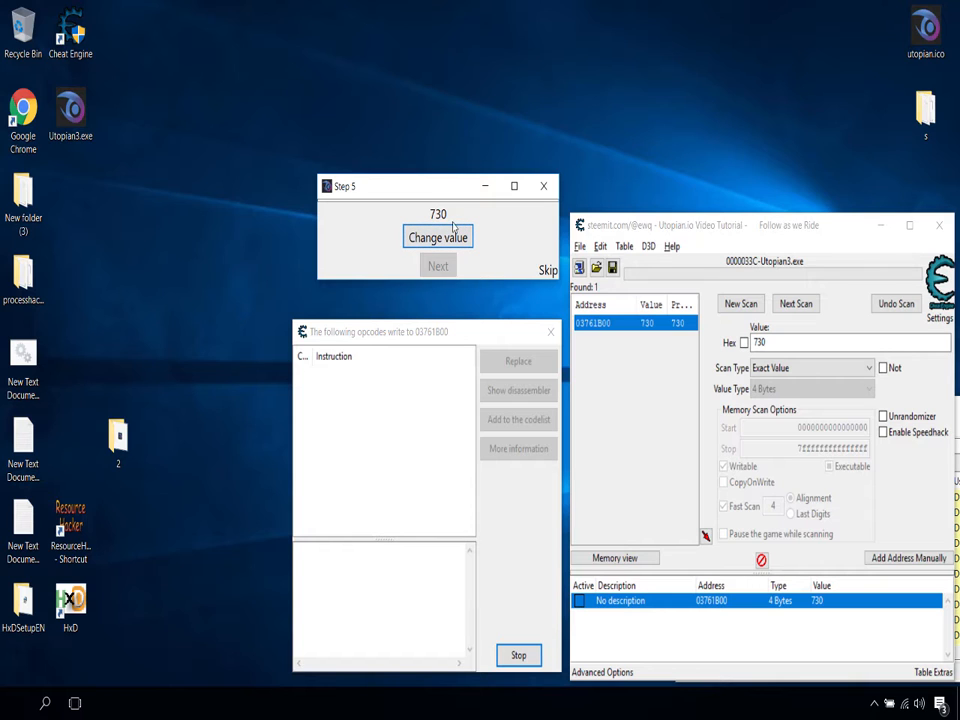
drag(450, 194, 388, 203)
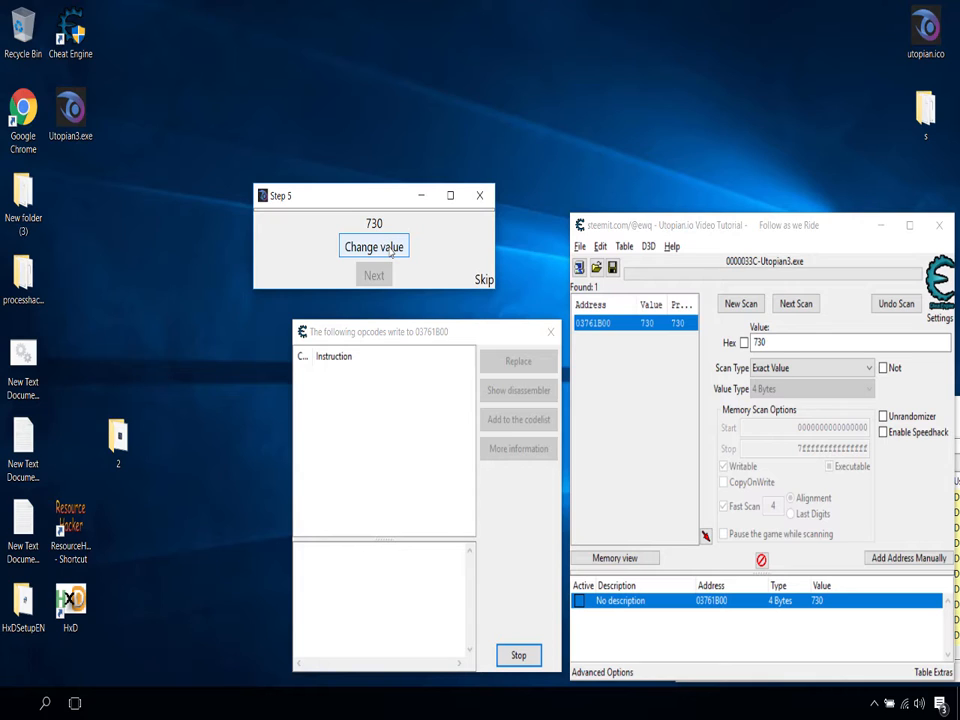
click(391, 253)
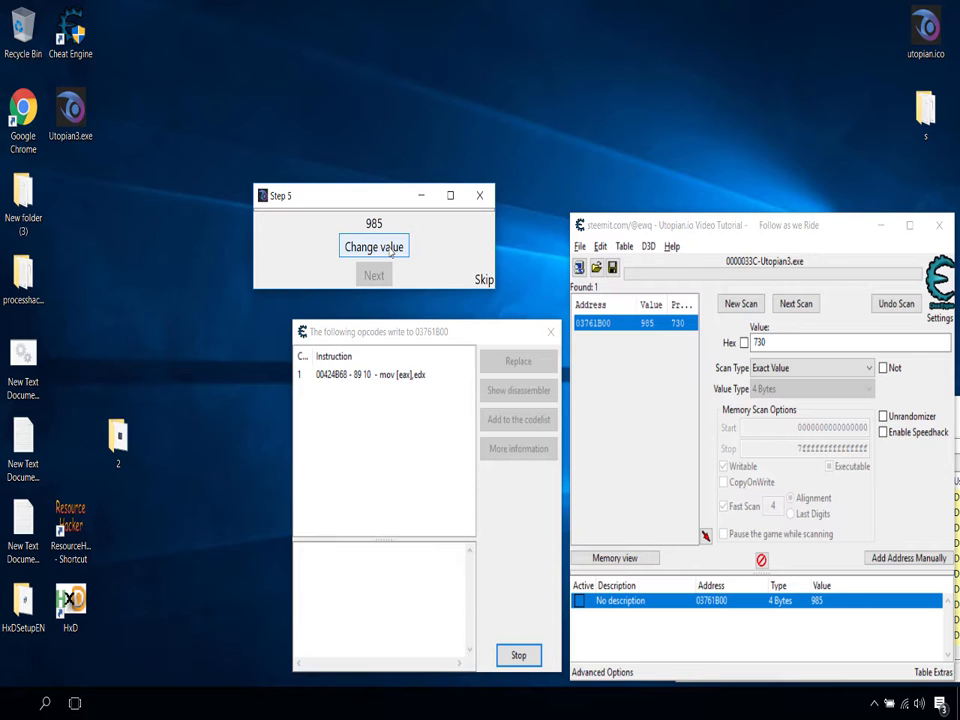
Step: Move the Step 5 and opcode windows apart and select the captured mov [eax],edx instruction
drag(386, 204, 220, 230)
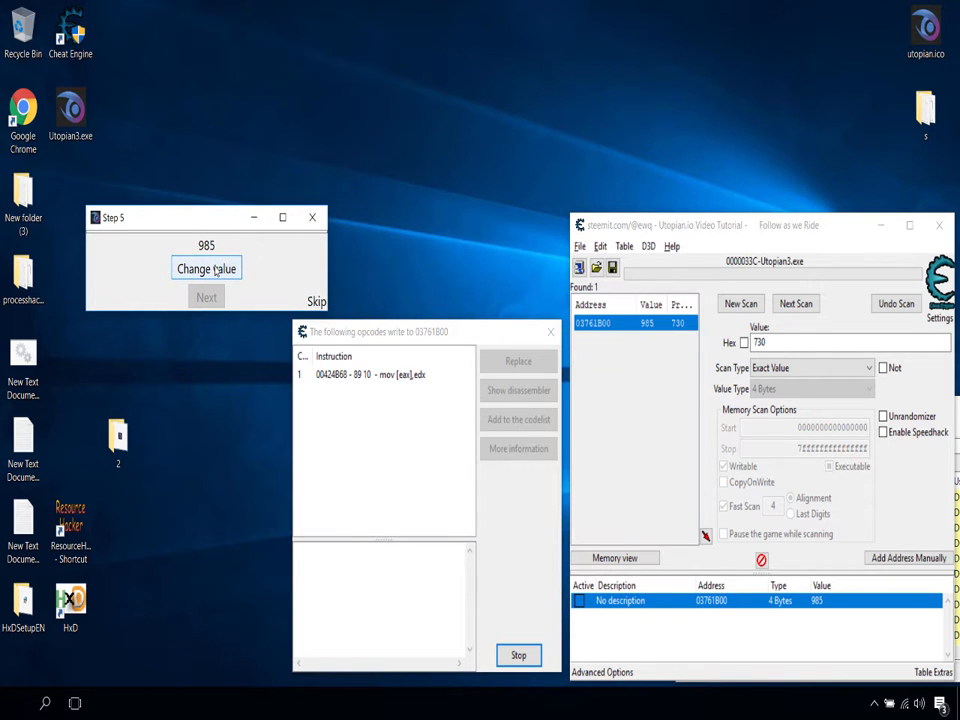
drag(371, 333, 376, 148)
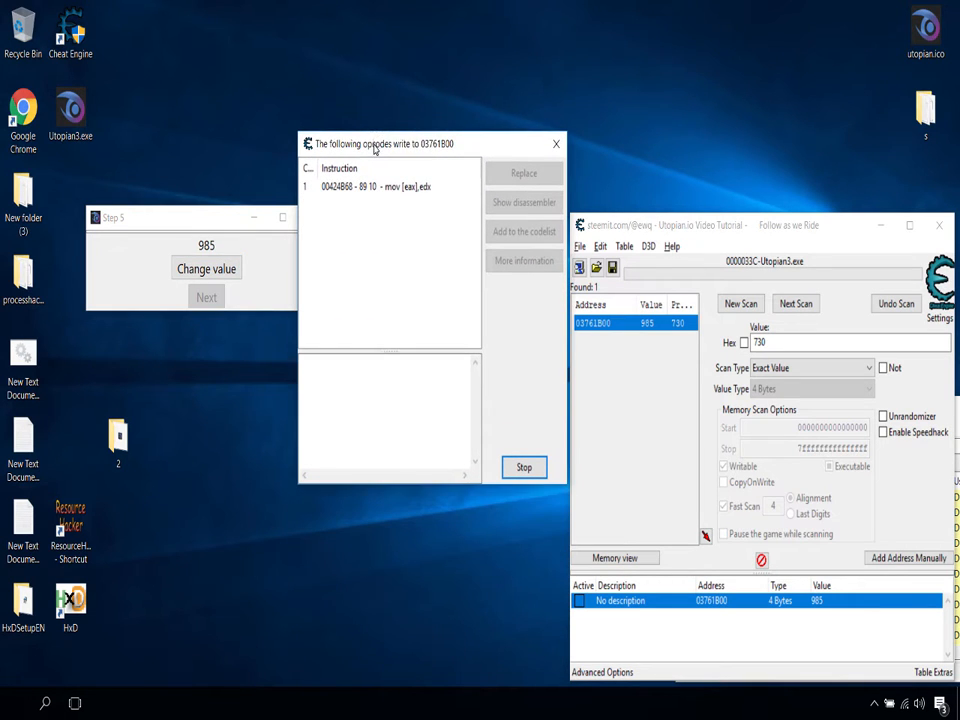
drag(448, 148, 439, 321)
click(380, 359)
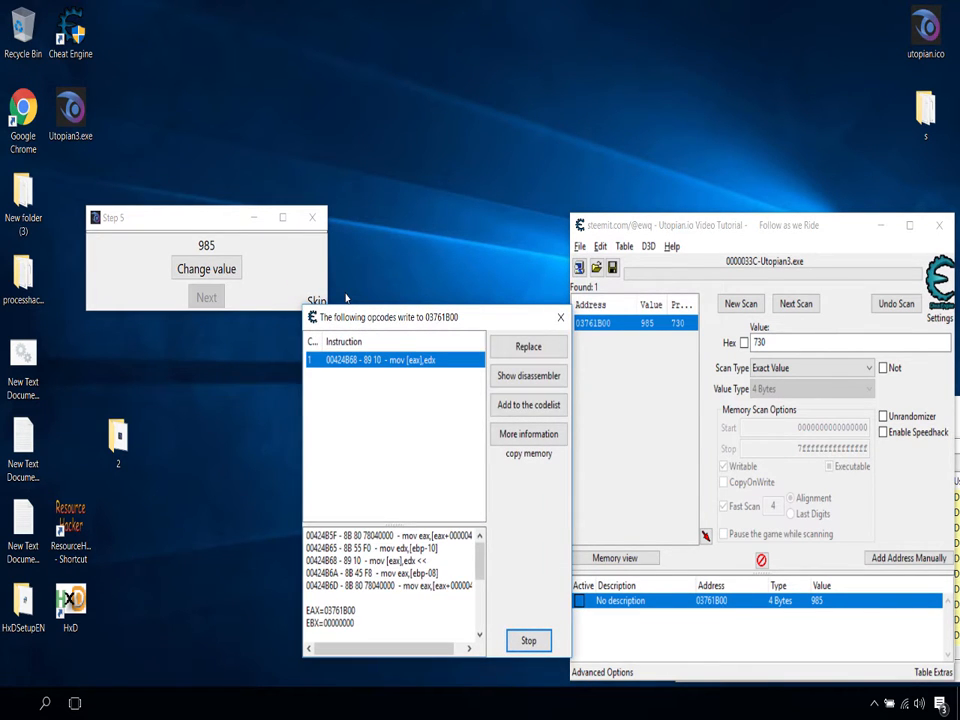
Step: Move the opcode window up beside Step 5, change the Step 5 value again, and narrow the opcode list's count column
drag(438, 322, 441, 151)
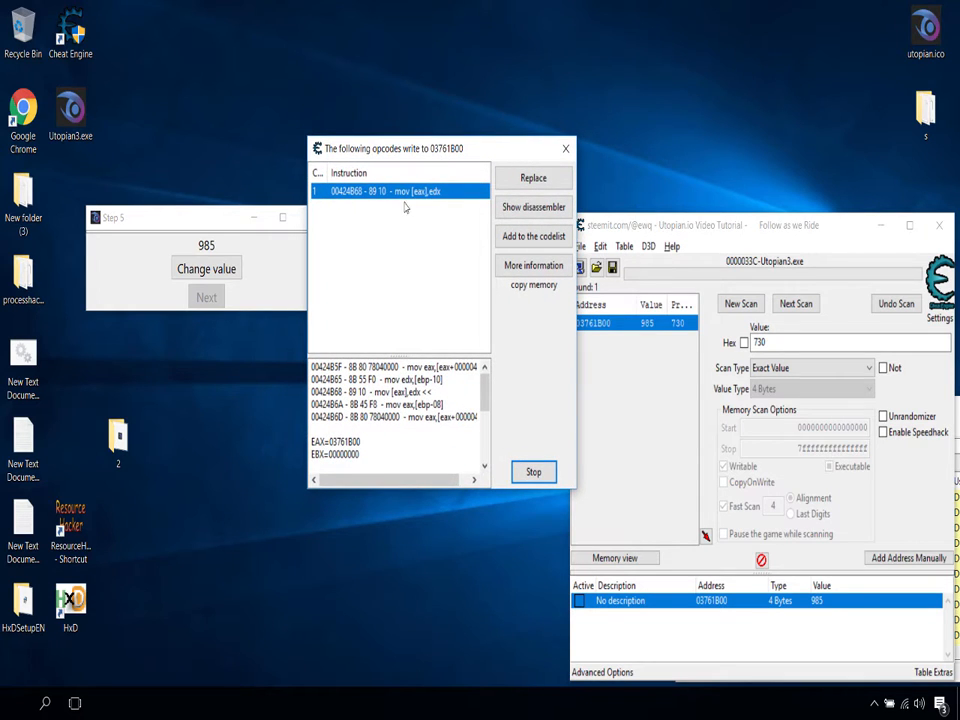
click(214, 271)
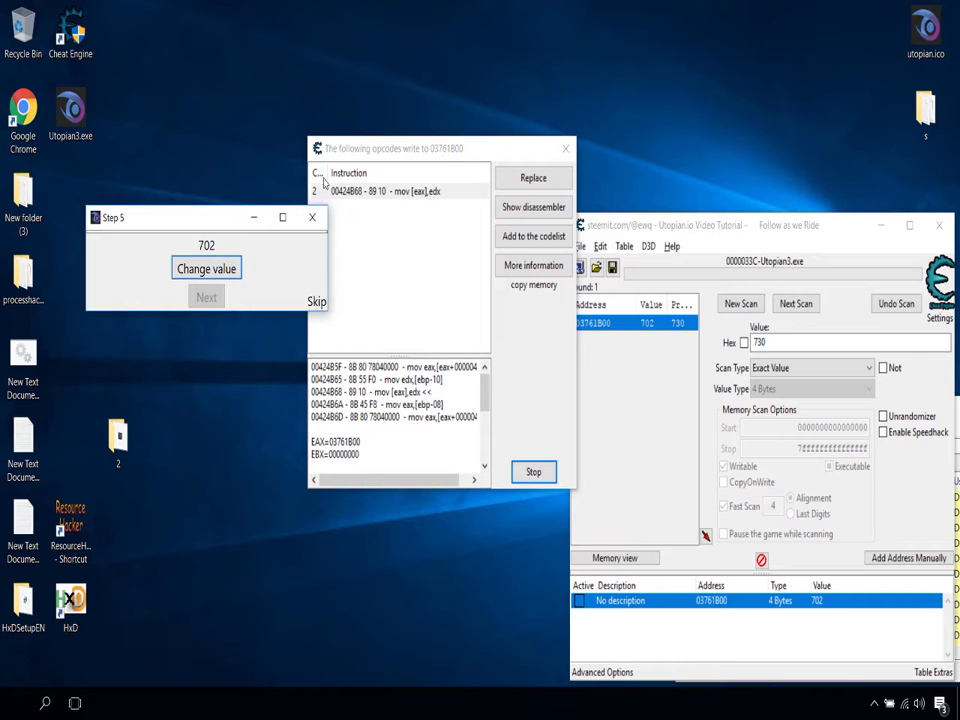
mouse_move(326, 172)
mouse_down()
mouse_move(362, 172)
mouse_move(319, 171)
mouse_up()
drag(214, 222, 182, 244)
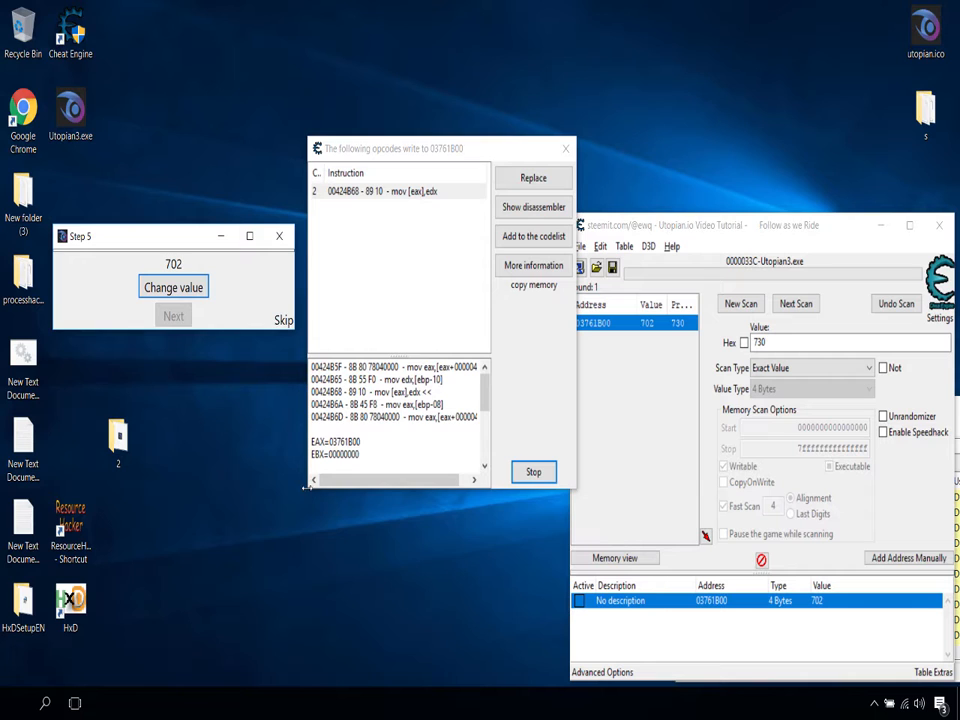
Step: Move the opcode window back down and place the Step 5 window above it
mouse_move(306, 490)
mouse_down()
mouse_move(245, 393)
mouse_move(305, 489)
mouse_up()
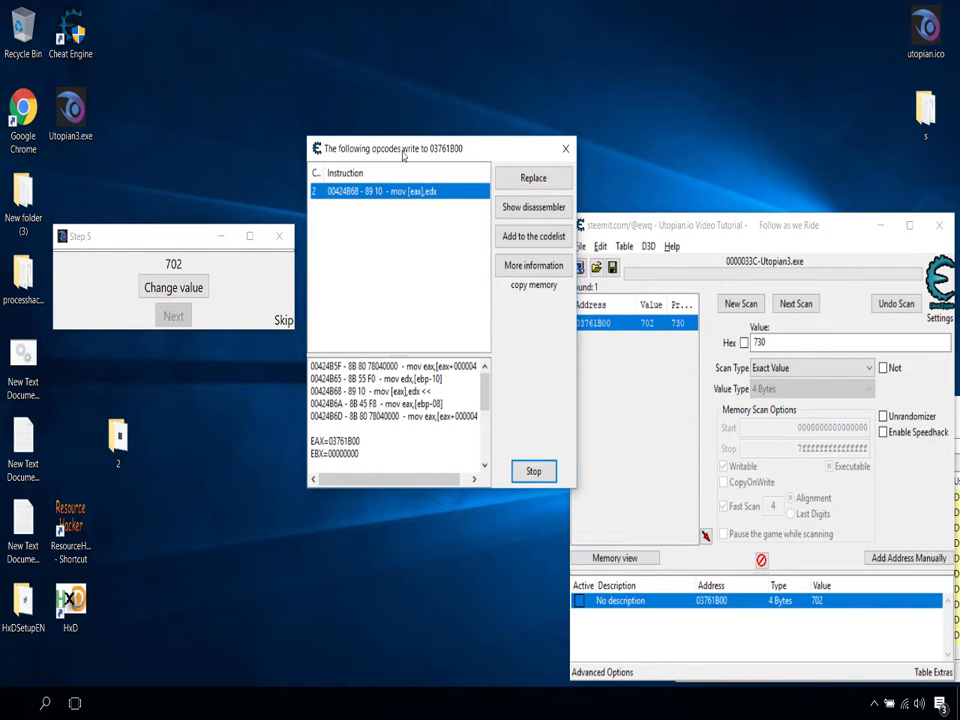
drag(403, 156, 388, 346)
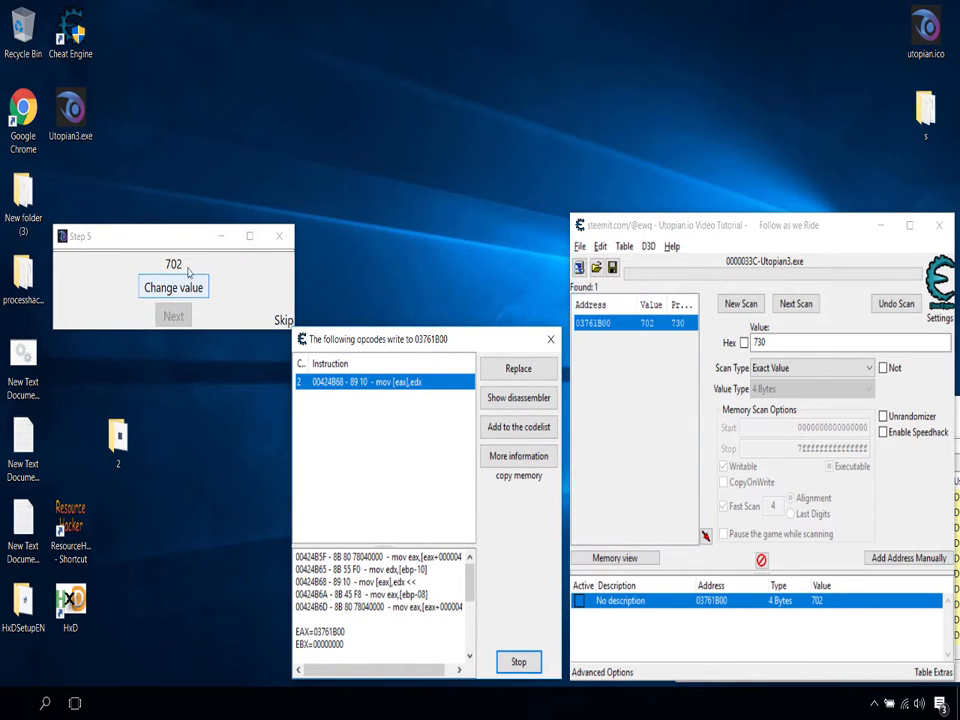
drag(188, 245, 403, 212)
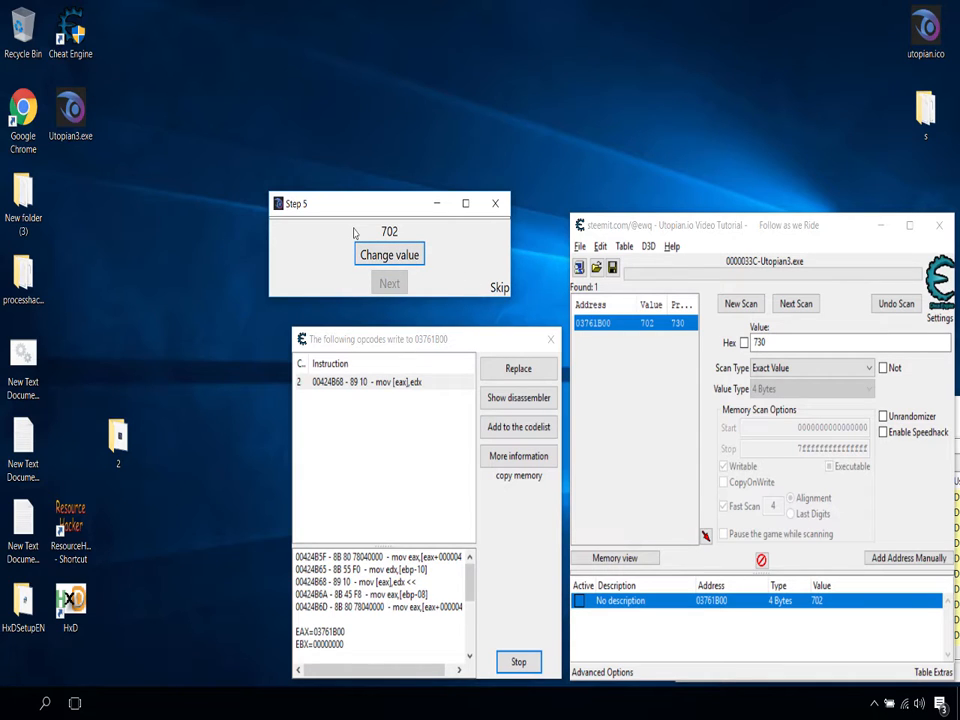
click(760, 331)
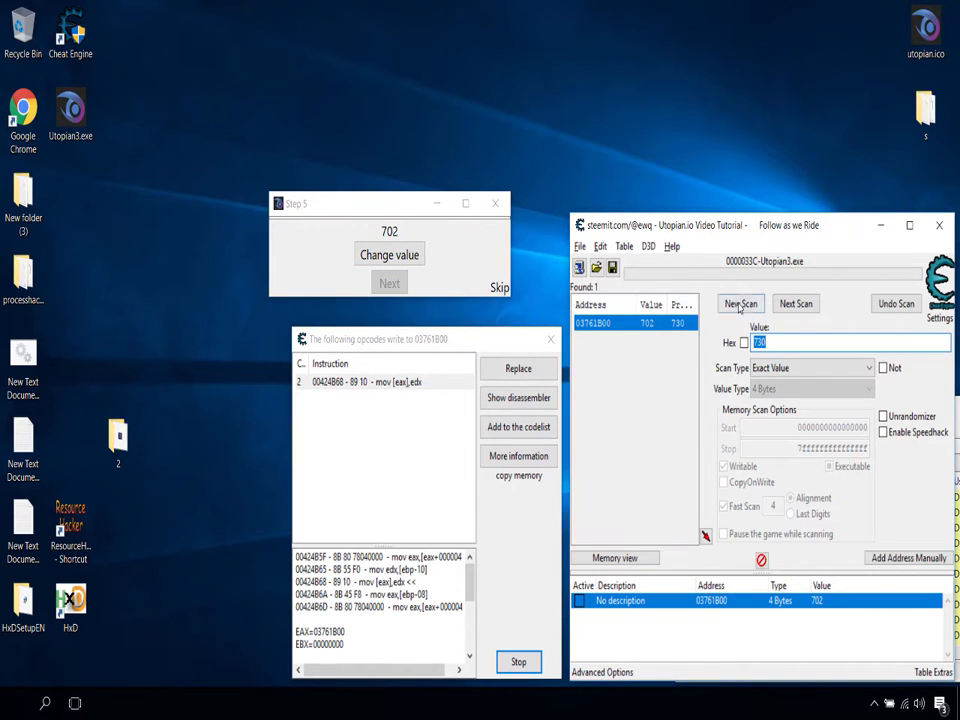
click(410, 250)
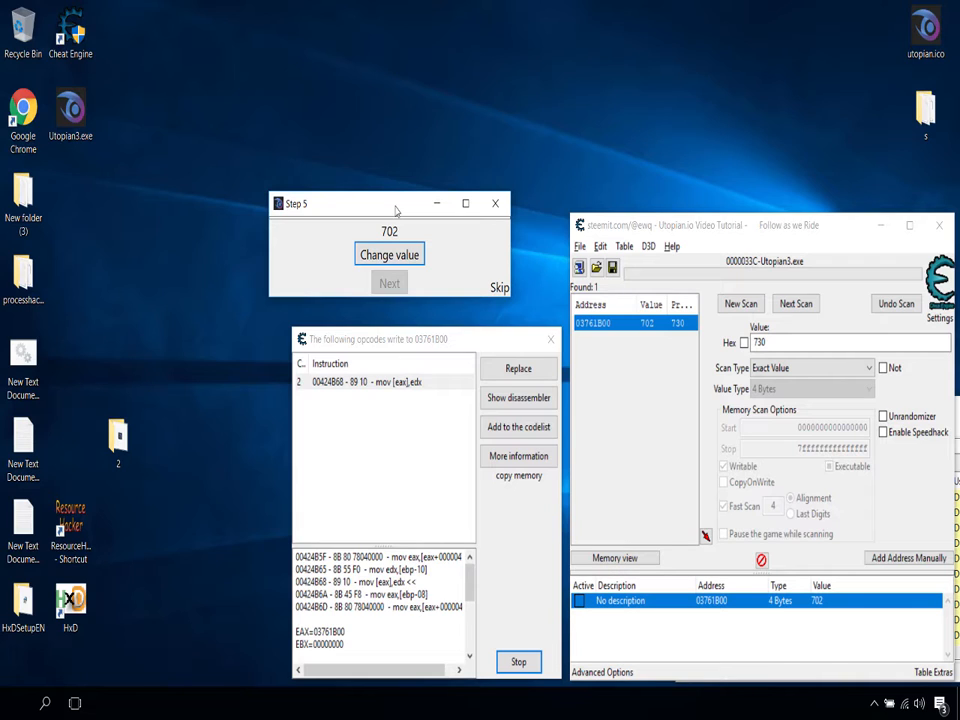
double_click(789, 343)
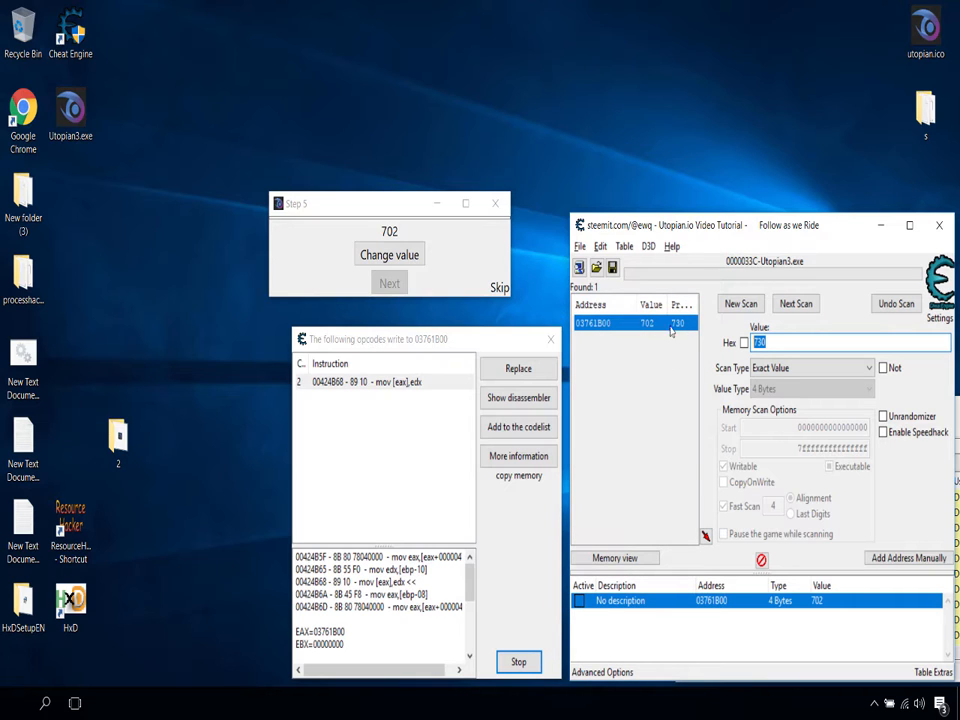
click(775, 341)
drag(772, 343, 702, 348)
mouse_move(657, 376)
mouse_down()
mouse_move(712, 353)
mouse_move(668, 357)
mouse_up()
click(795, 344)
drag(795, 344, 733, 342)
right_click(815, 600)
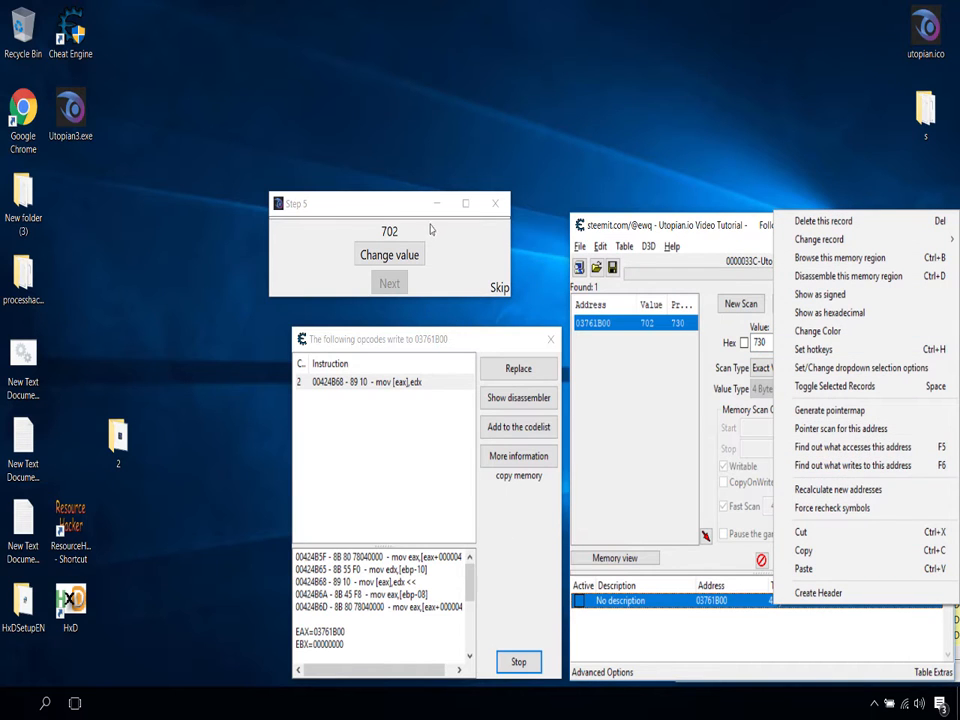
Step: Place the Step 5 window directly above the opcode window and select the captured mov [eax],edx instruction
drag(379, 231, 303, 232)
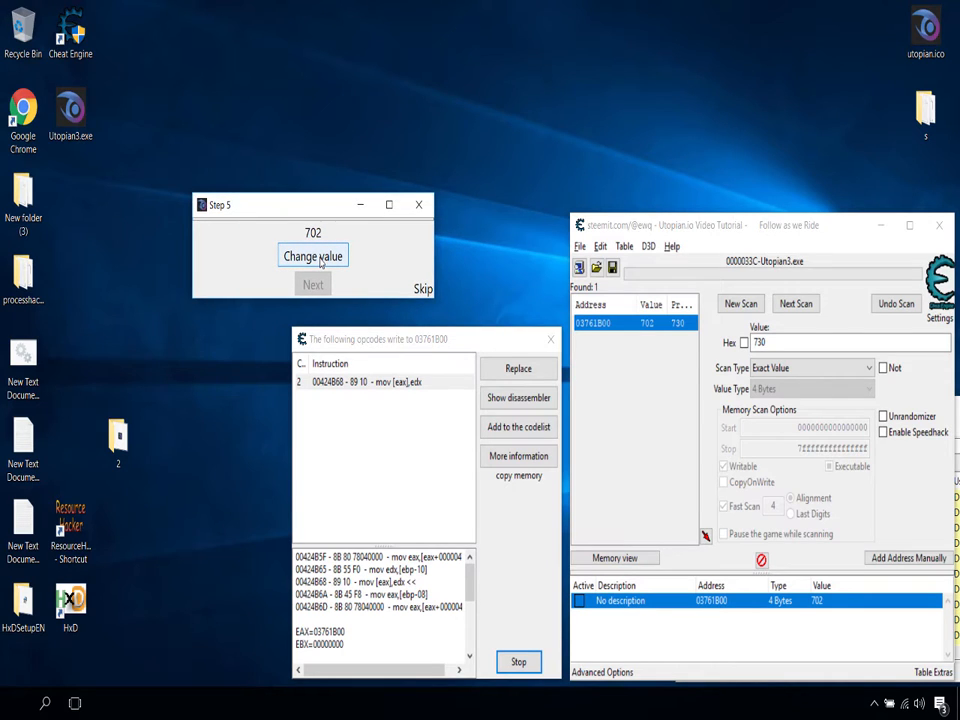
click(321, 262)
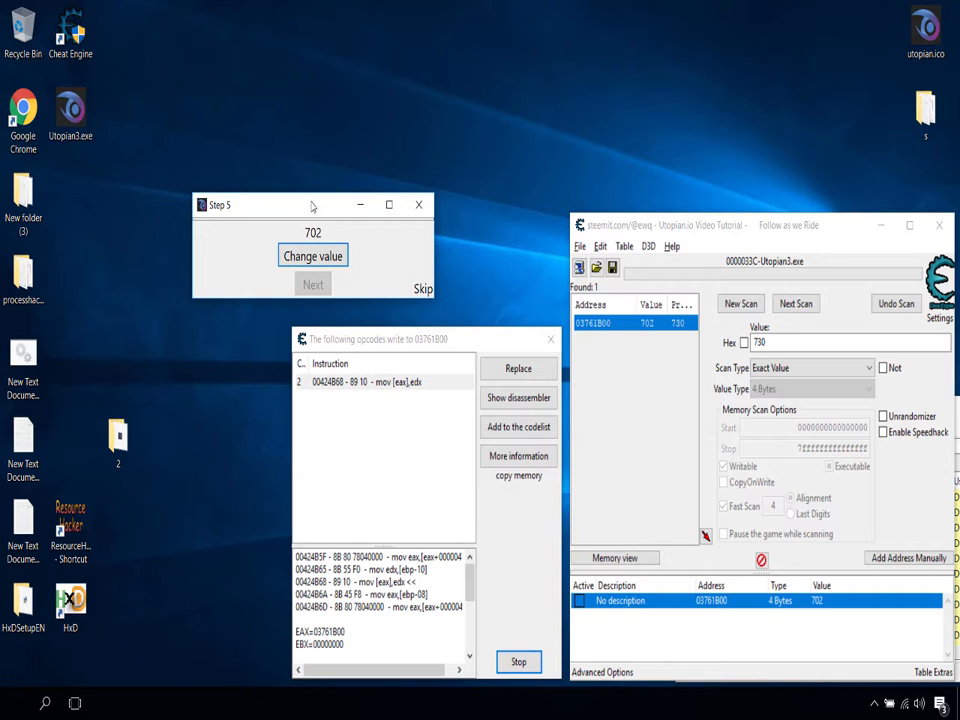
drag(313, 205, 410, 224)
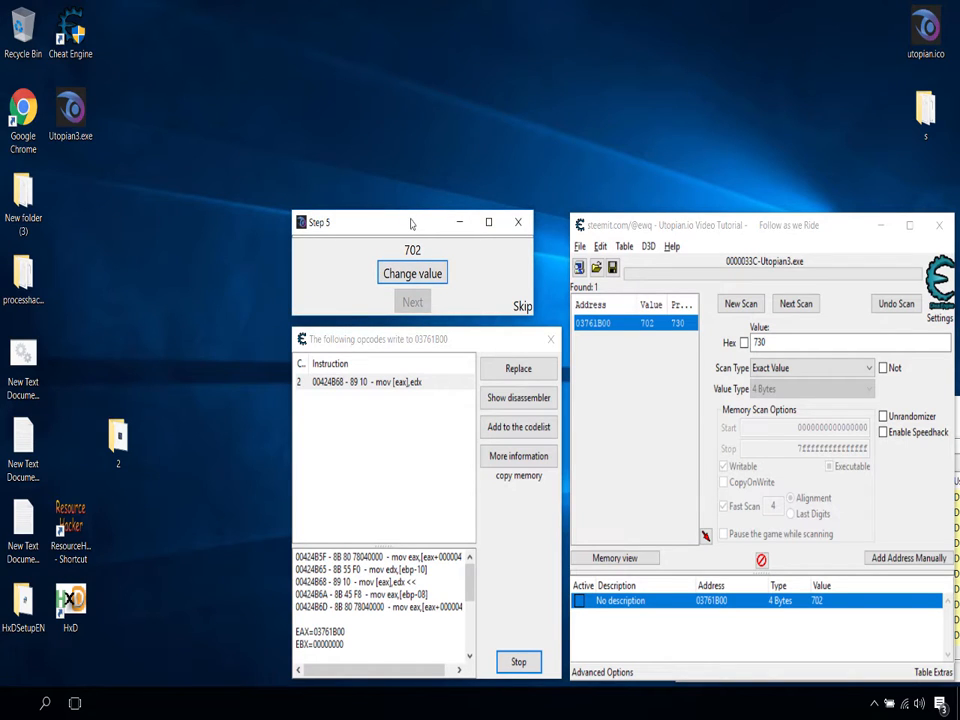
click(395, 380)
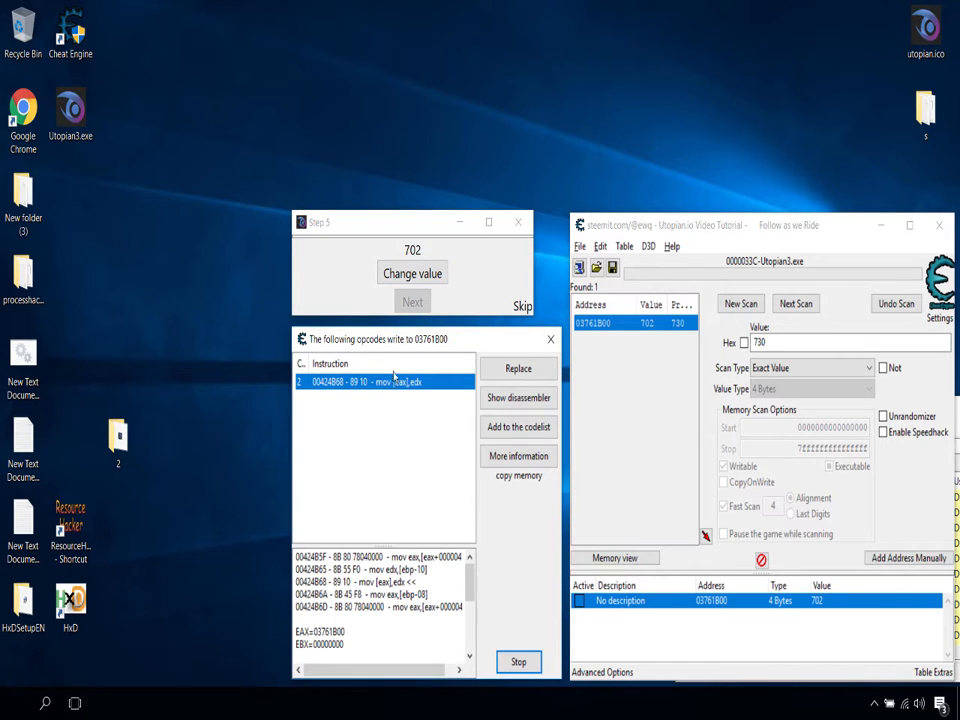
mouse_move(401, 341)
mouse_down()
mouse_move(390, 335)
mouse_move(399, 342)
mouse_up()
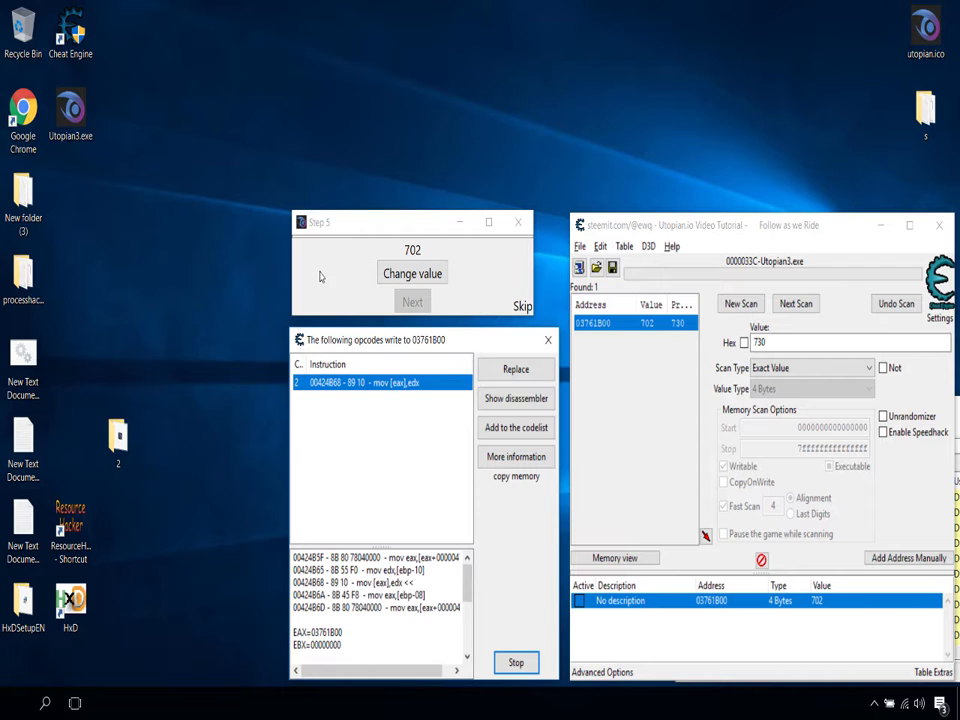
click(371, 405)
click(373, 385)
mouse_move(416, 347)
mouse_down()
mouse_move(427, 344)
mouse_move(414, 346)
mouse_up()
Step: Change the Step 5 value repeatedly so the captured instruction keeps registering new writes
click(421, 271)
click(421, 271)
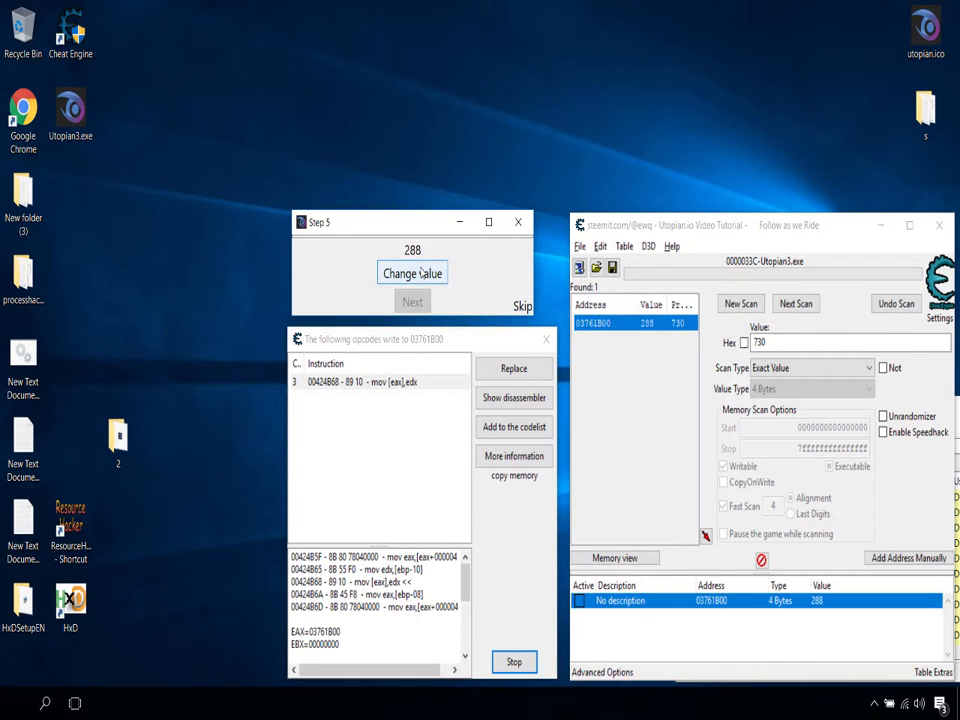
click(421, 271)
click(421, 271)
click(421, 271)
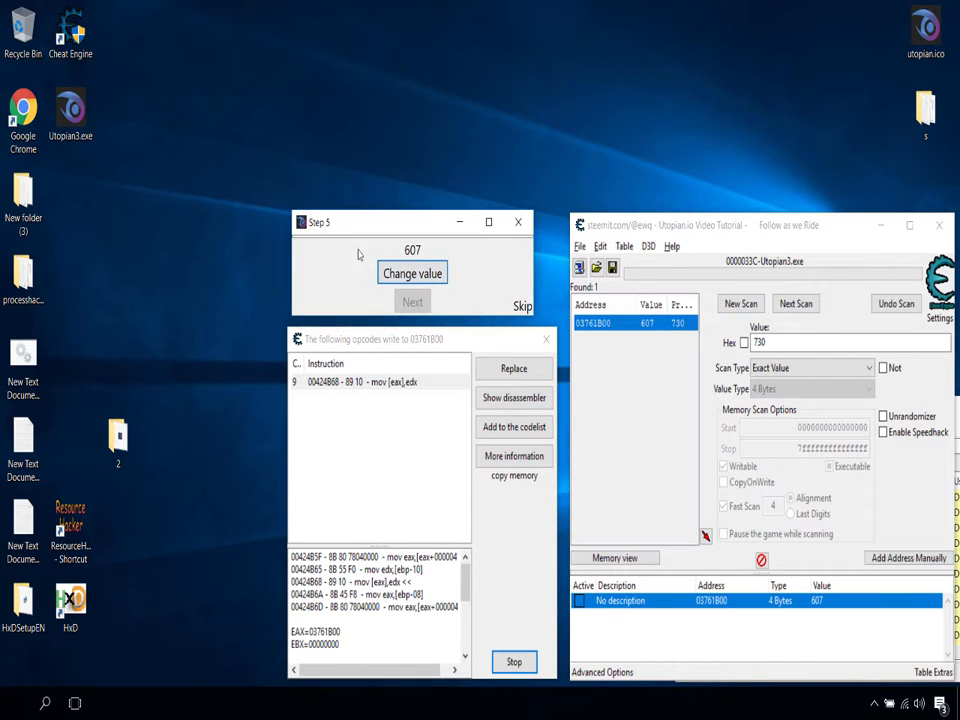
click(412, 275)
click(412, 275)
click(412, 275)
click(402, 273)
click(402, 273)
click(407, 273)
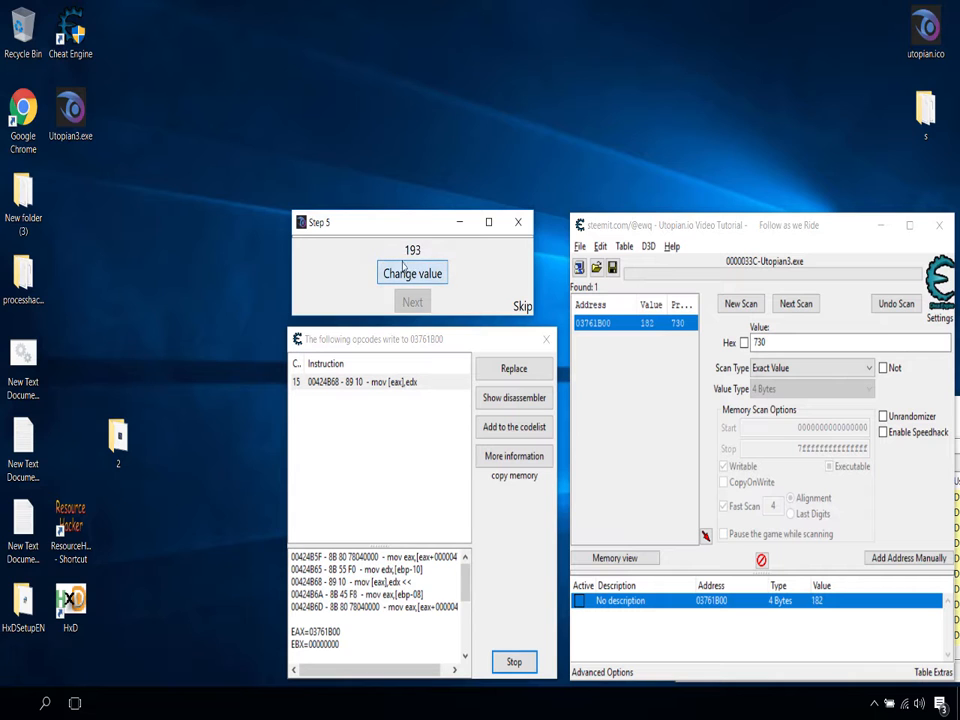
Step: Open the extra information for the mov [eax],edx instruction and spread the Step 5, opcode and Extra info windows apart
double_click(360, 382)
drag(330, 353, 661, 353)
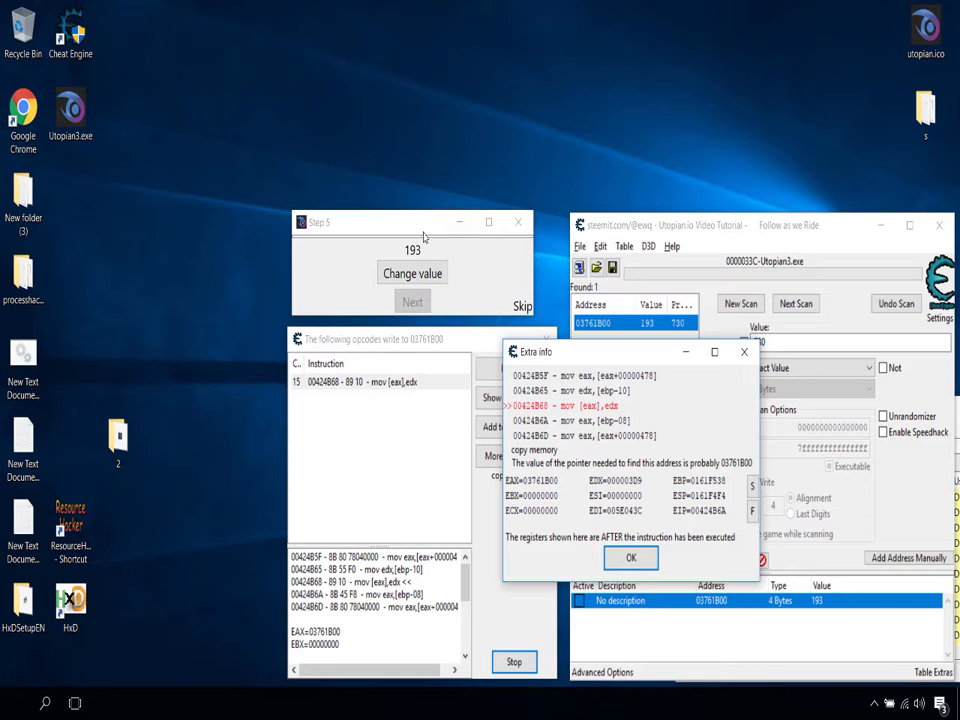
drag(422, 233, 178, 210)
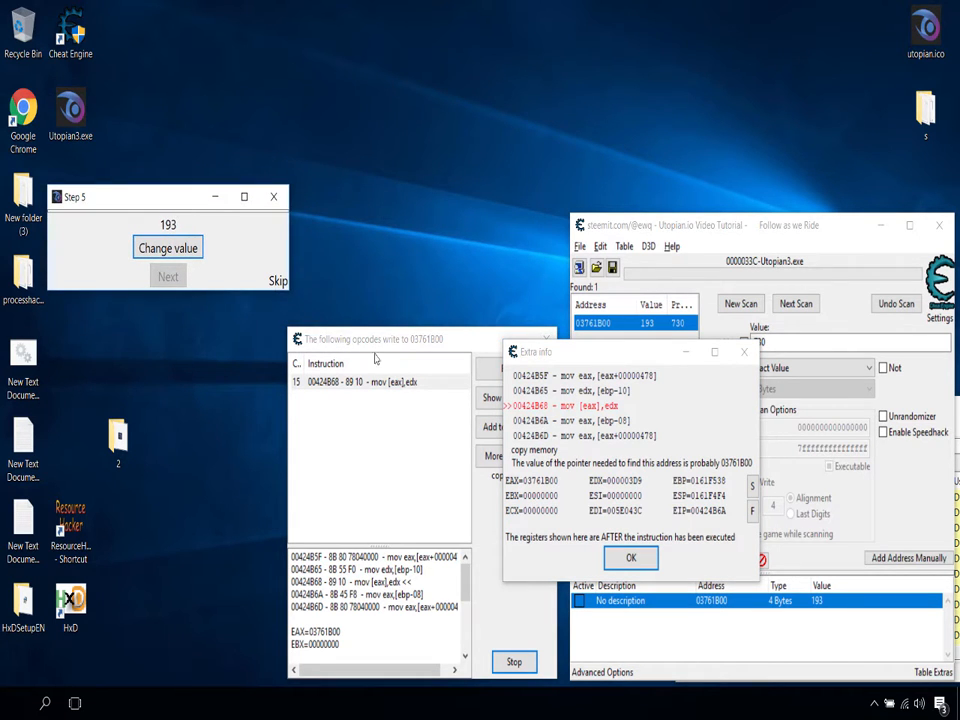
drag(375, 340, 387, 23)
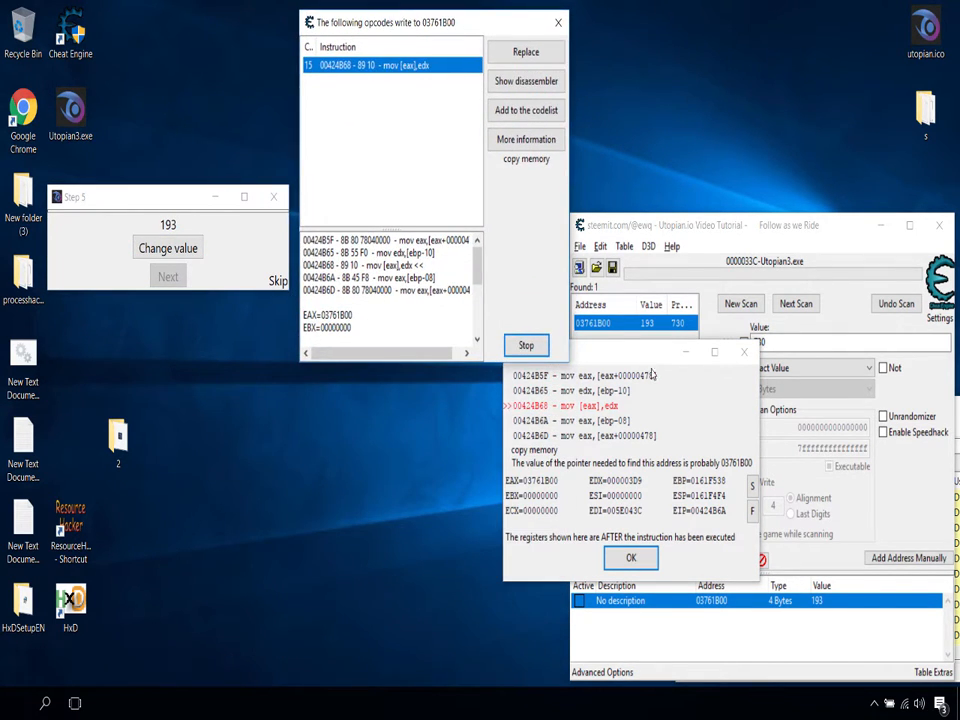
drag(613, 350, 387, 412)
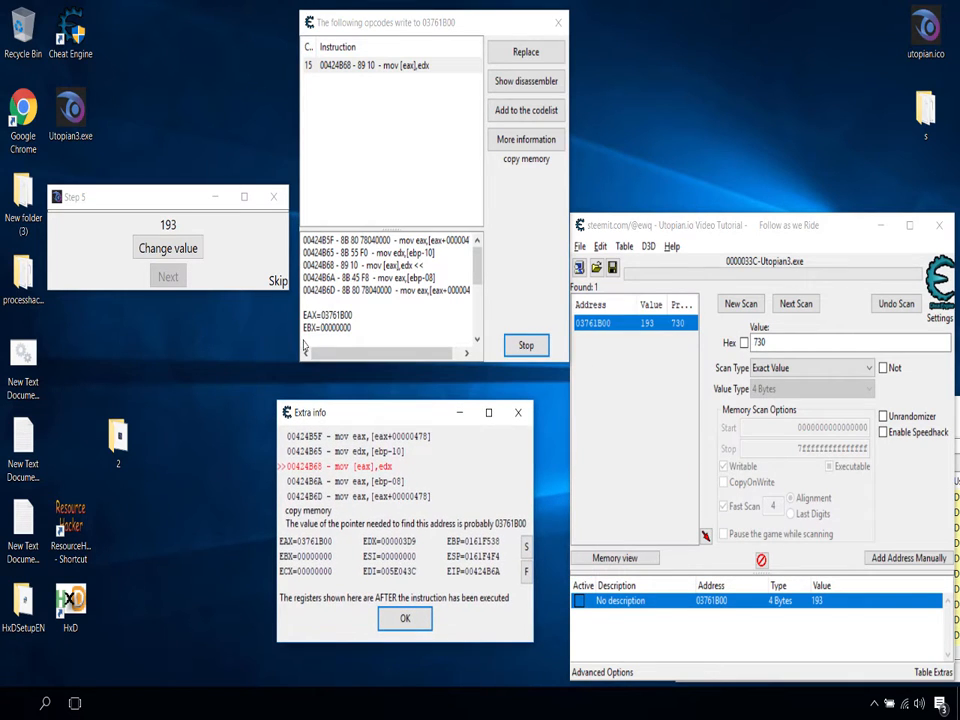
Step: Shorten the opcode window from its upper edge and reselect the mov [eax],edx instruction
click(347, 65)
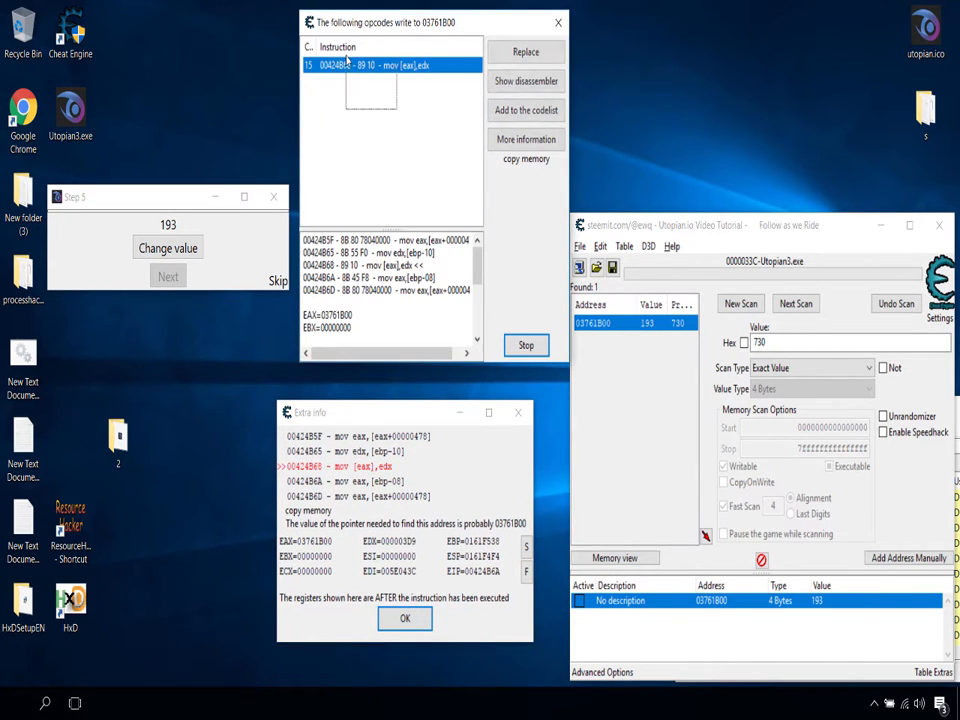
drag(346, 56, 355, 29)
click(433, 98)
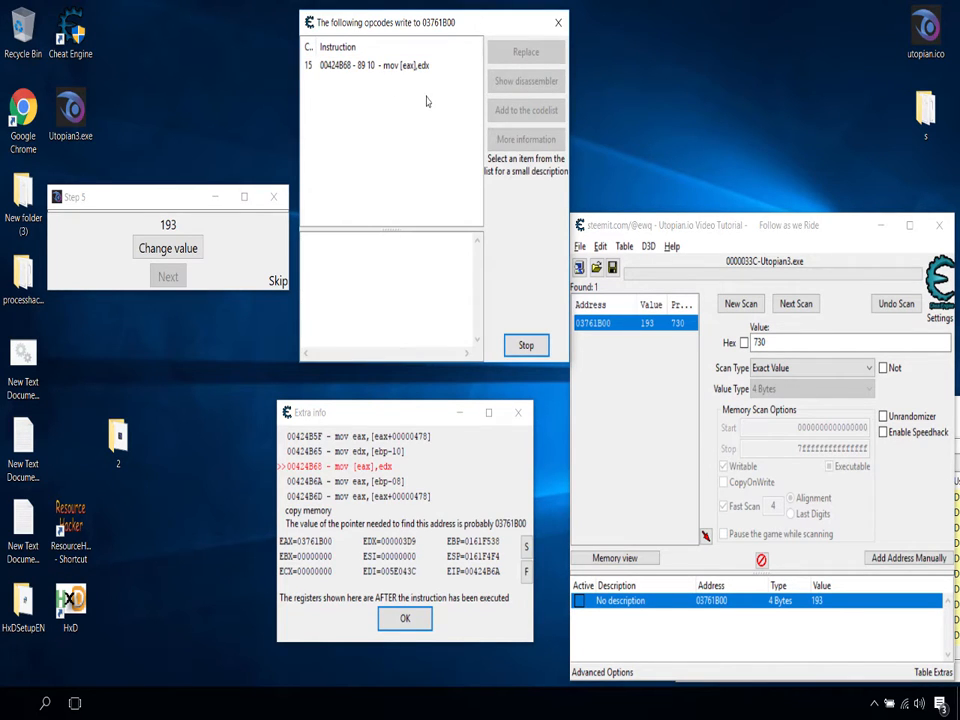
drag(426, 95, 373, 116)
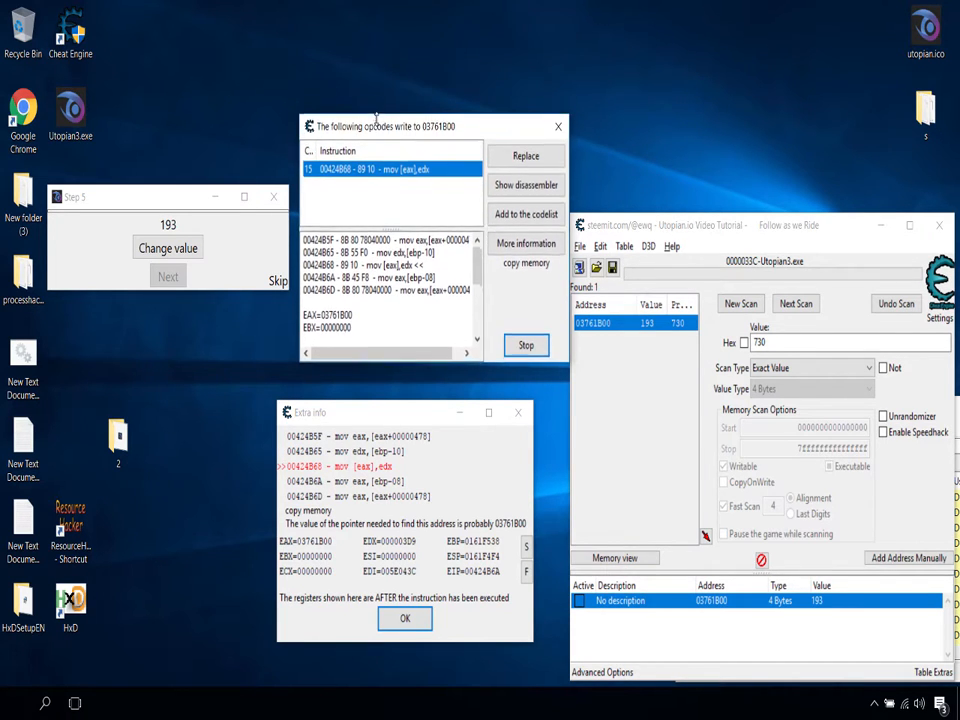
click(369, 212)
Step: Move the Step 5 window above the Cheat Engine window, and enlarge and widen the opcode window above Extra info
mouse_move(176, 197)
mouse_down()
mouse_move(450, 86)
mouse_move(727, 91)
mouse_move(717, 91)
mouse_up()
drag(413, 177, 322, 153)
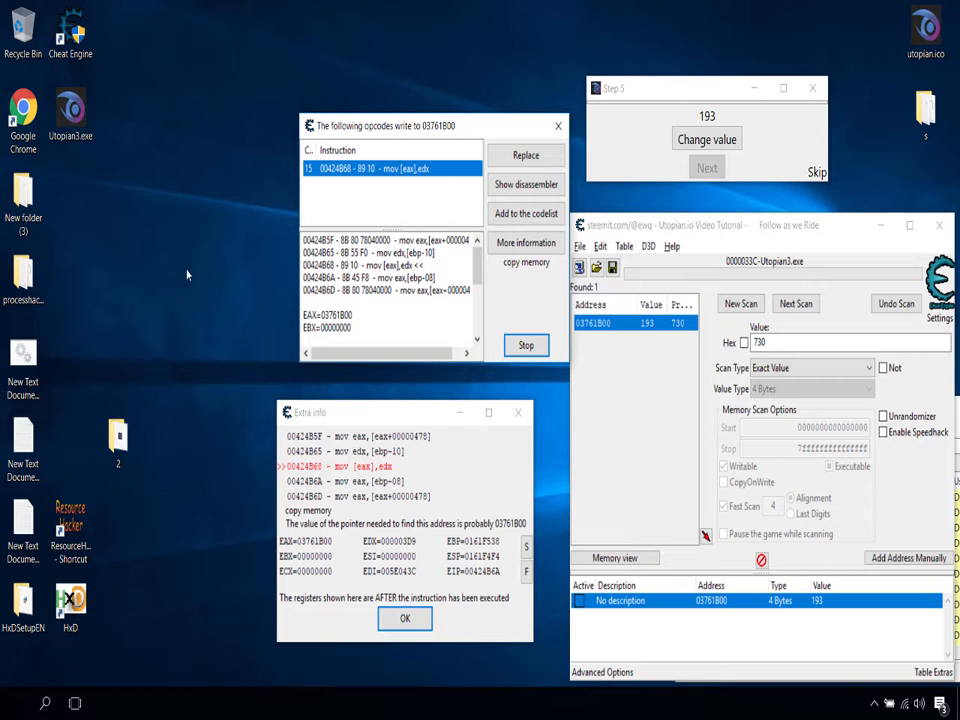
drag(386, 416, 411, 413)
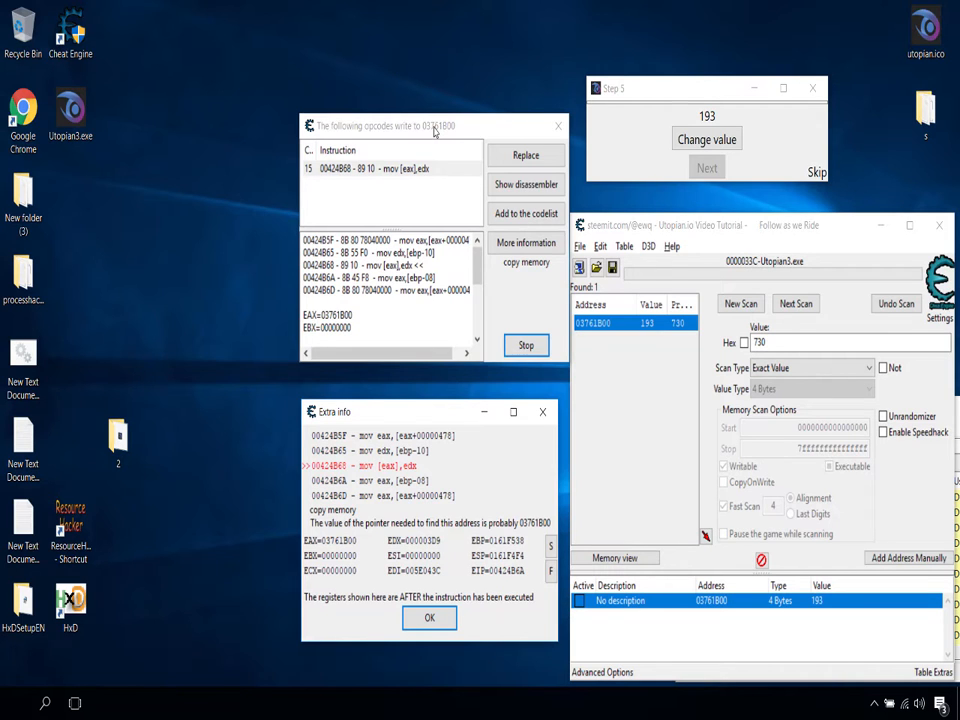
drag(434, 131, 416, 66)
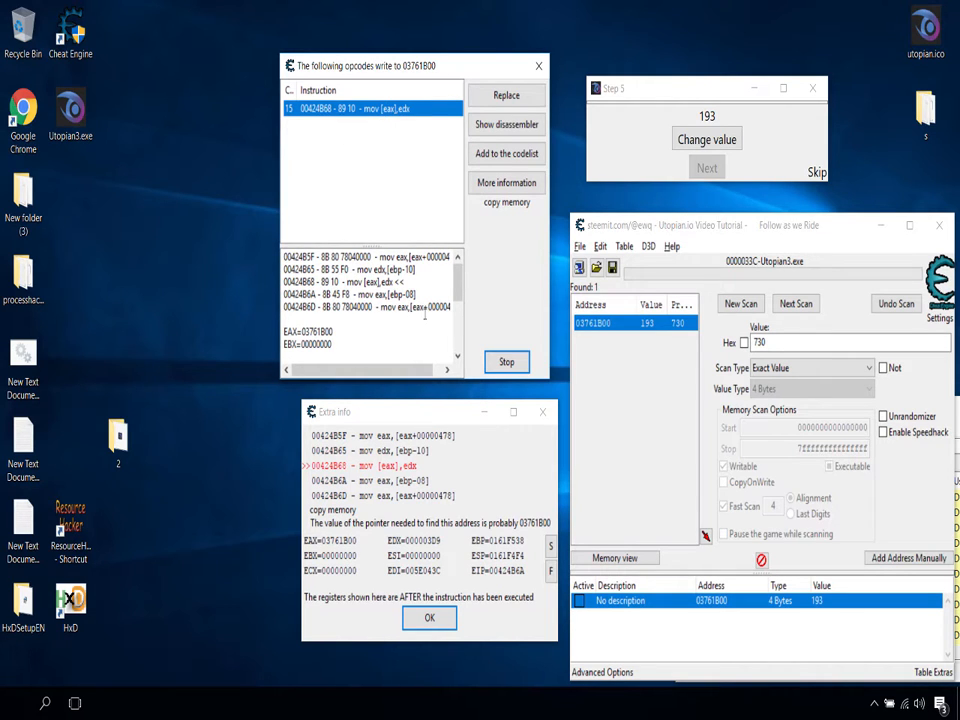
mouse_move(416, 75)
mouse_down()
mouse_move(436, 138)
mouse_move(416, 83)
mouse_up()
drag(280, 63, 222, 59)
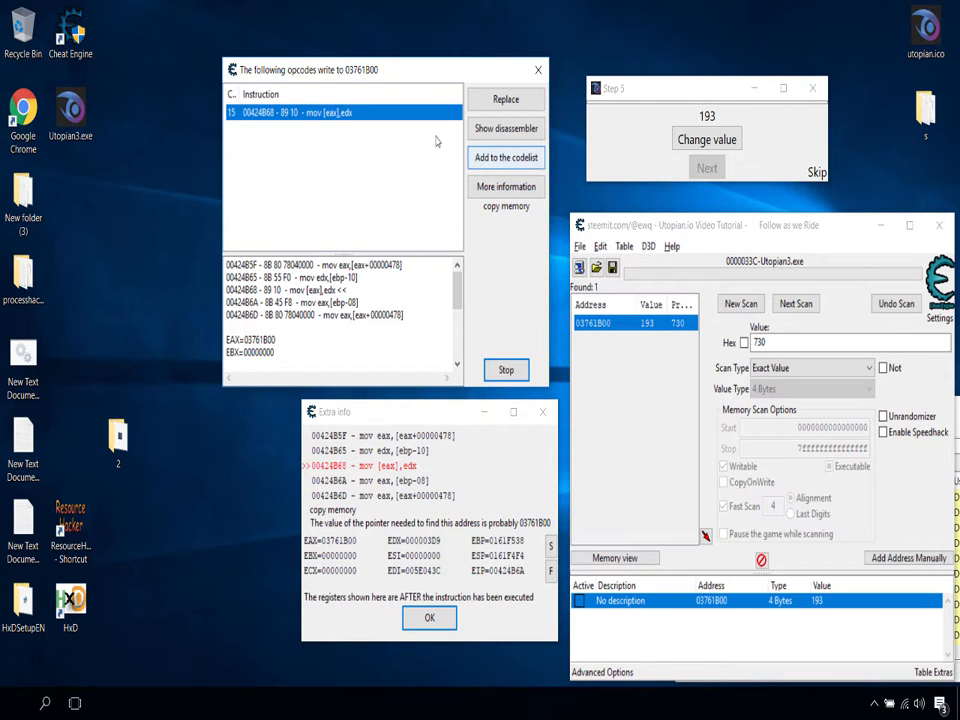
Step: Examine the captured instruction's register values from EAX through EDI in the opcode details
click(369, 347)
key(ctrl+a)
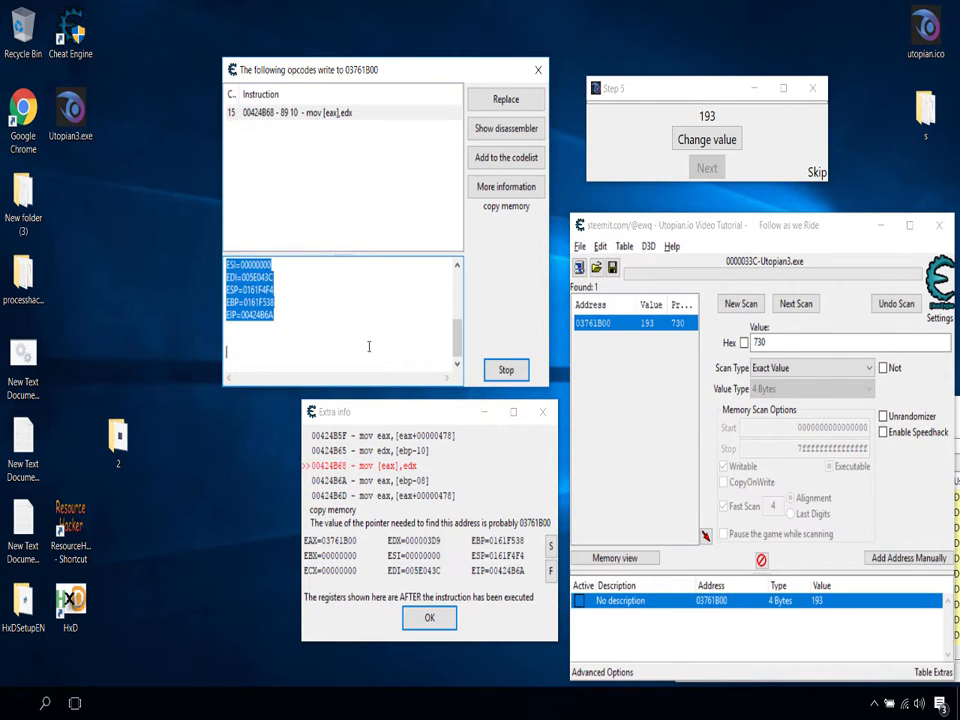
click(375, 336)
scroll(375, 336, up, 1)
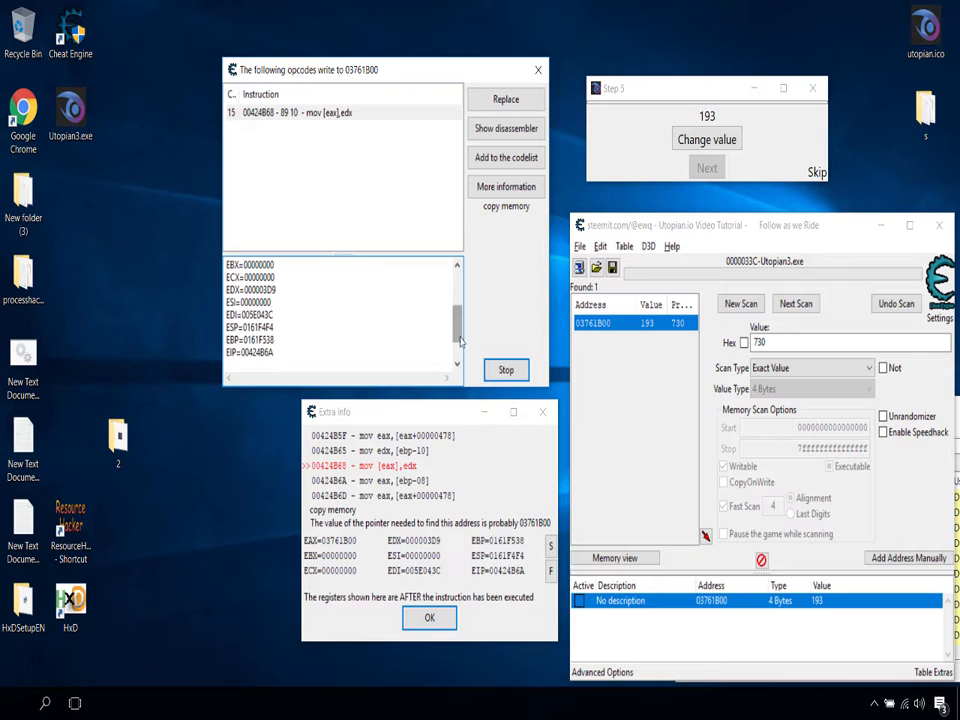
scroll(459, 330, up, 1)
mouse_move(459, 330)
mouse_down()
mouse_move(463, 303)
mouse_move(460, 329)
mouse_up()
double_click(246, 289)
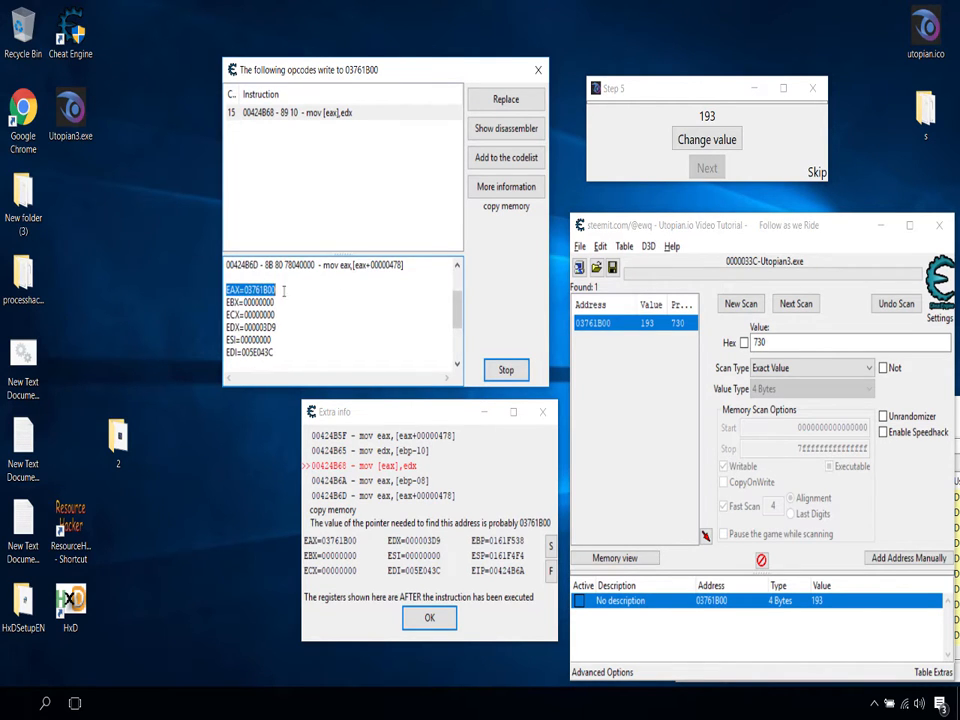
double_click(248, 301)
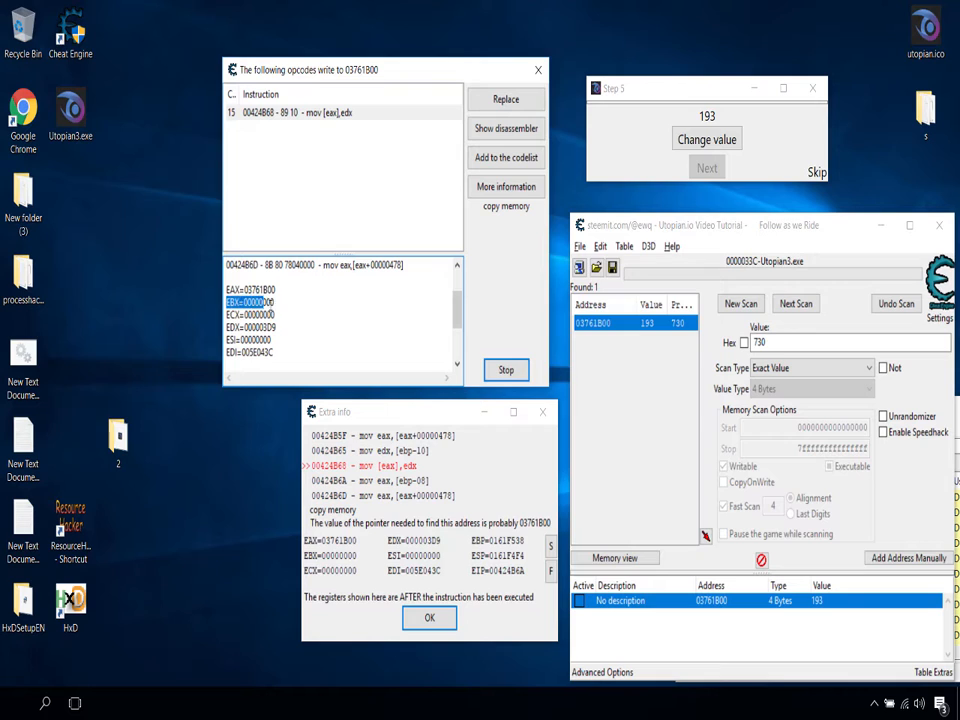
double_click(252, 314)
click(240, 327)
double_click(229, 327)
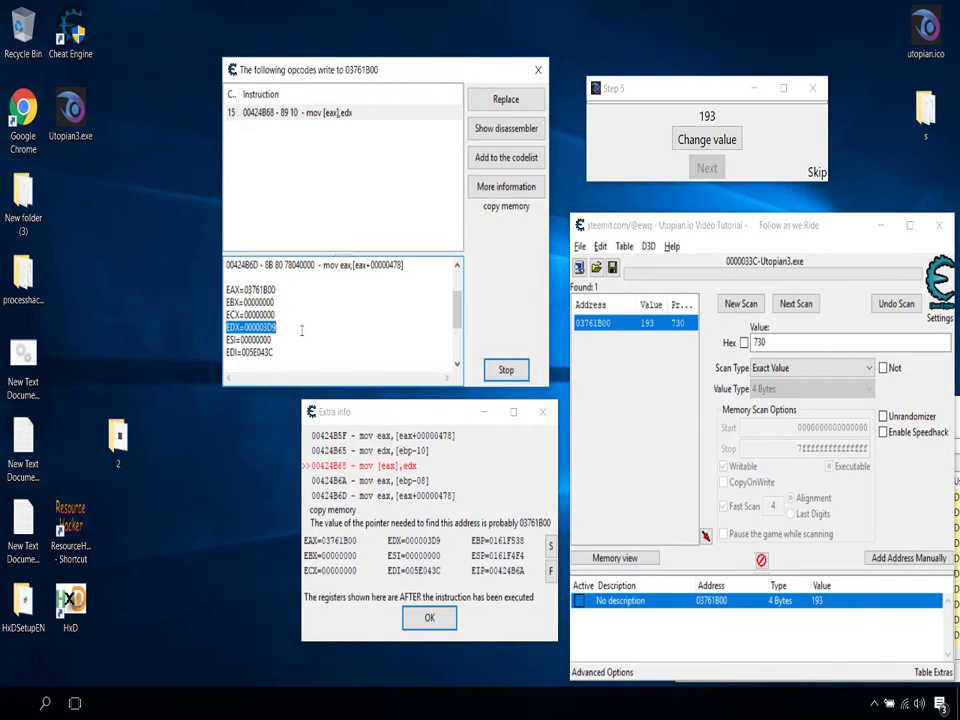
double_click(279, 339)
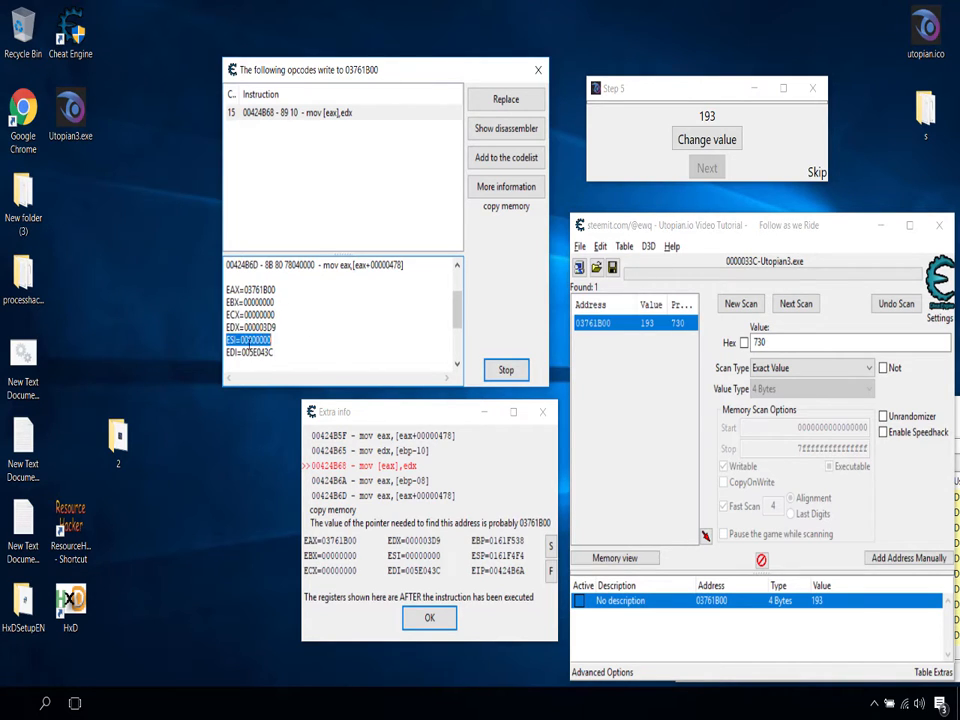
double_click(250, 352)
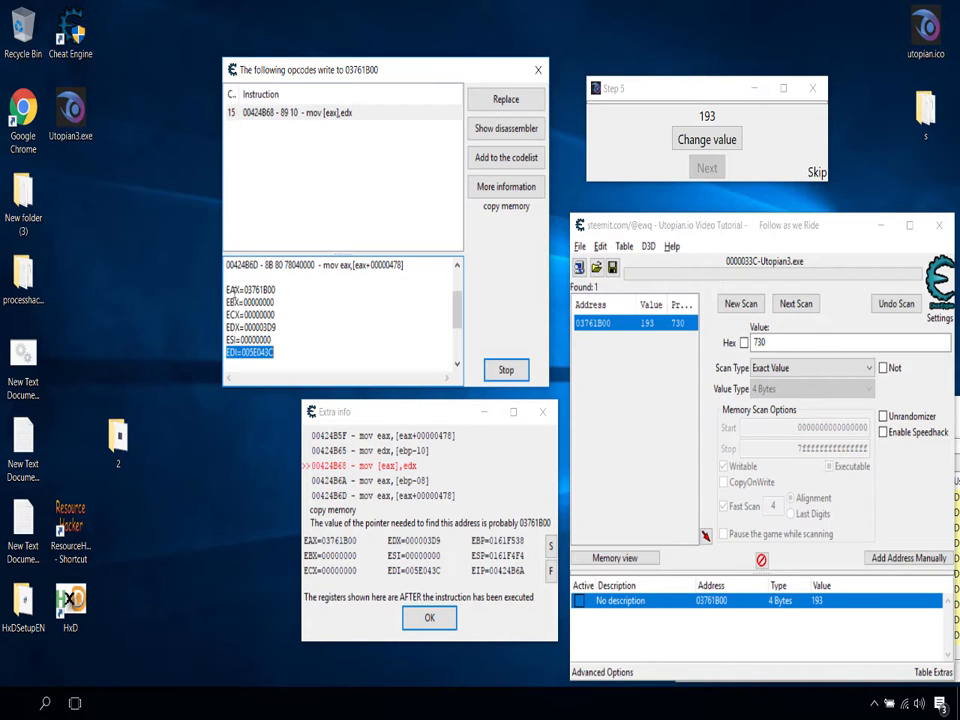
Step: Examine the ESP, EBP and EIP register values at the end of the opcode details
drag(457, 318, 457, 334)
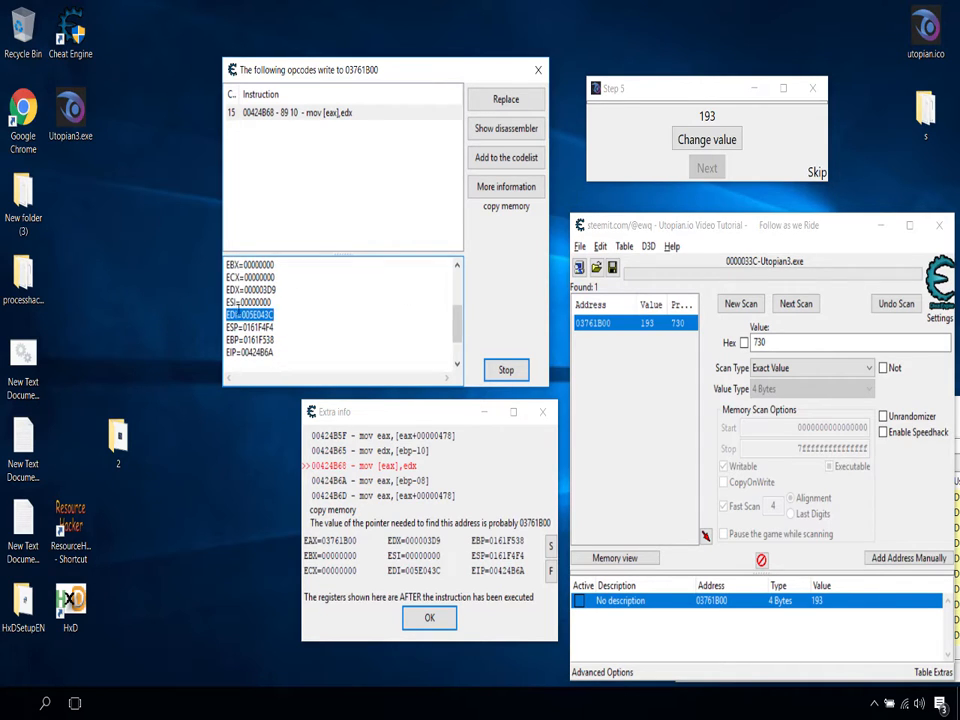
click(279, 329)
drag(273, 327, 225, 353)
click(229, 342)
drag(231, 354, 230, 315)
click(296, 320)
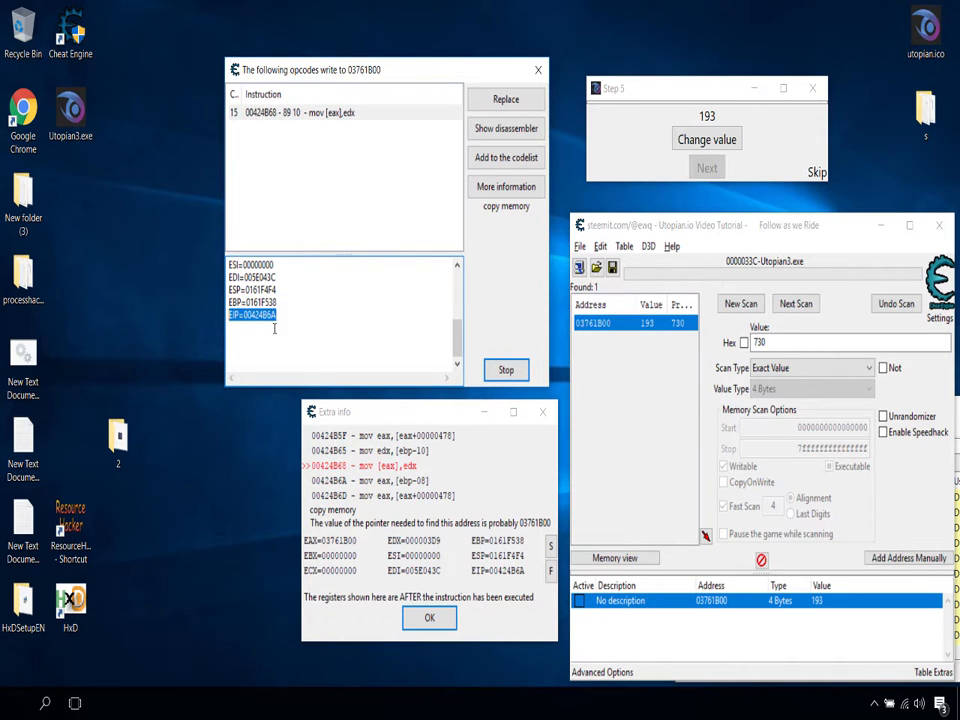
scroll(274, 328, up, 1)
Step: Load Utopian3.exe from the desktop into HxD to view its hex bytes, and close HxD
click(72, 112)
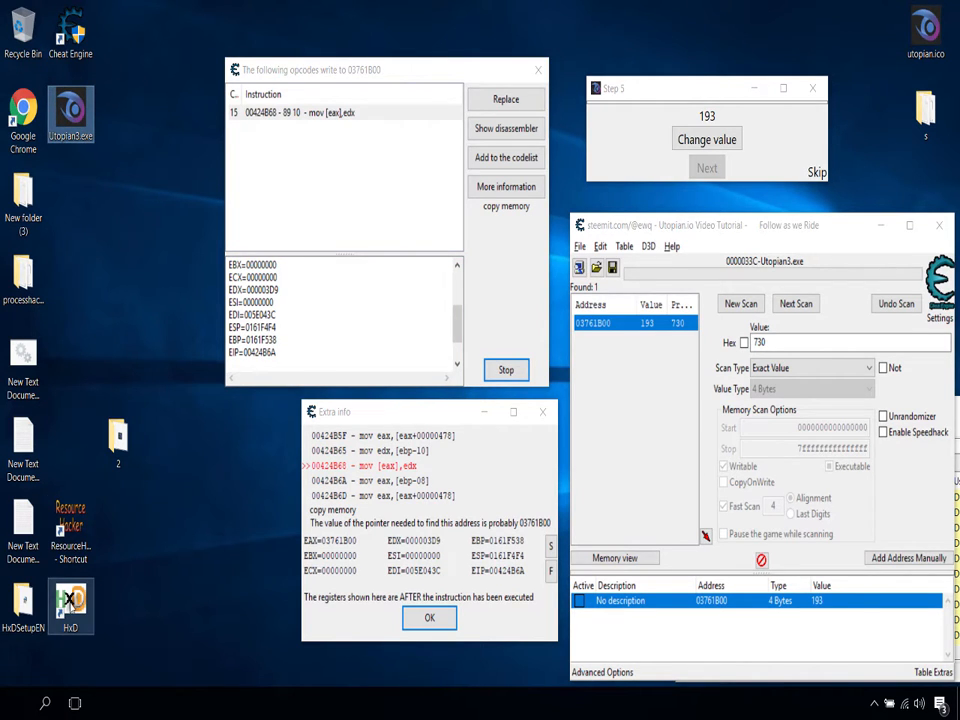
double_click(70, 602)
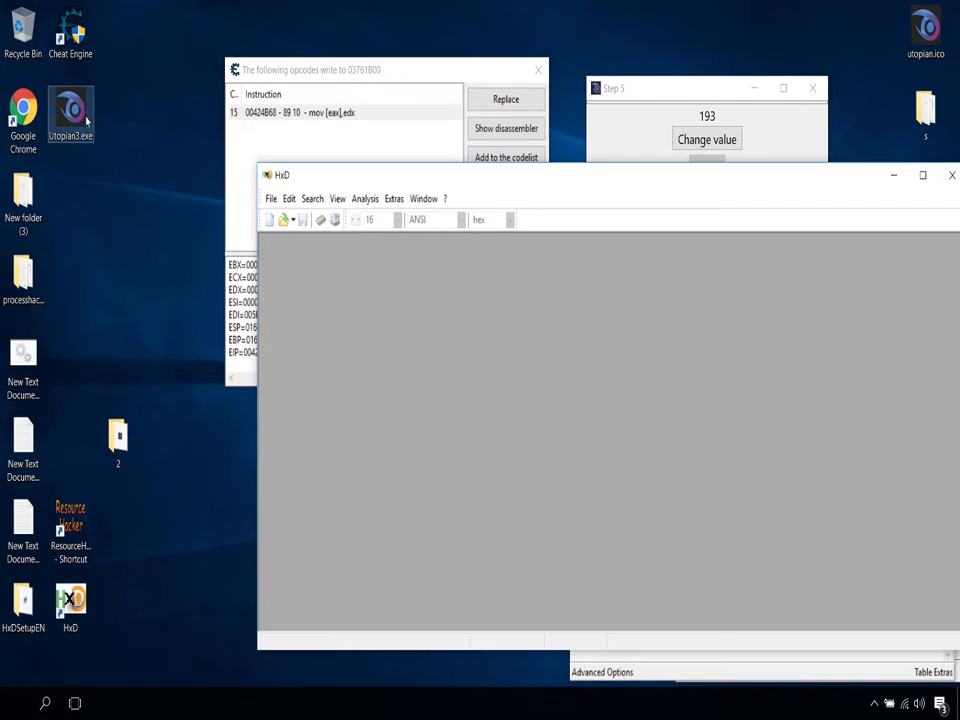
drag(86, 120, 560, 319)
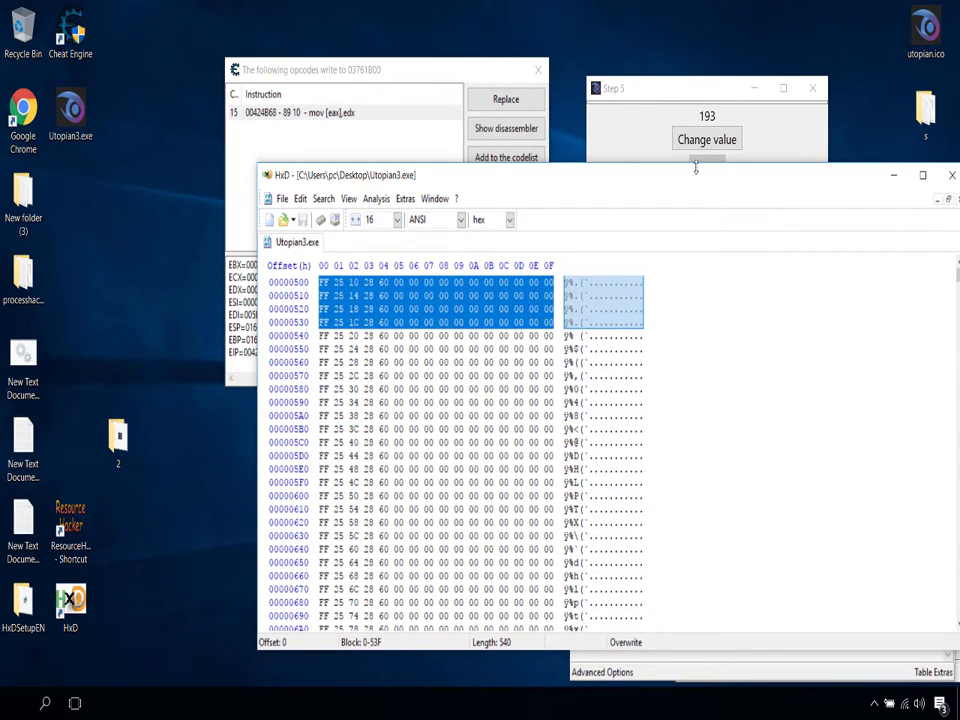
drag(715, 183, 415, 212)
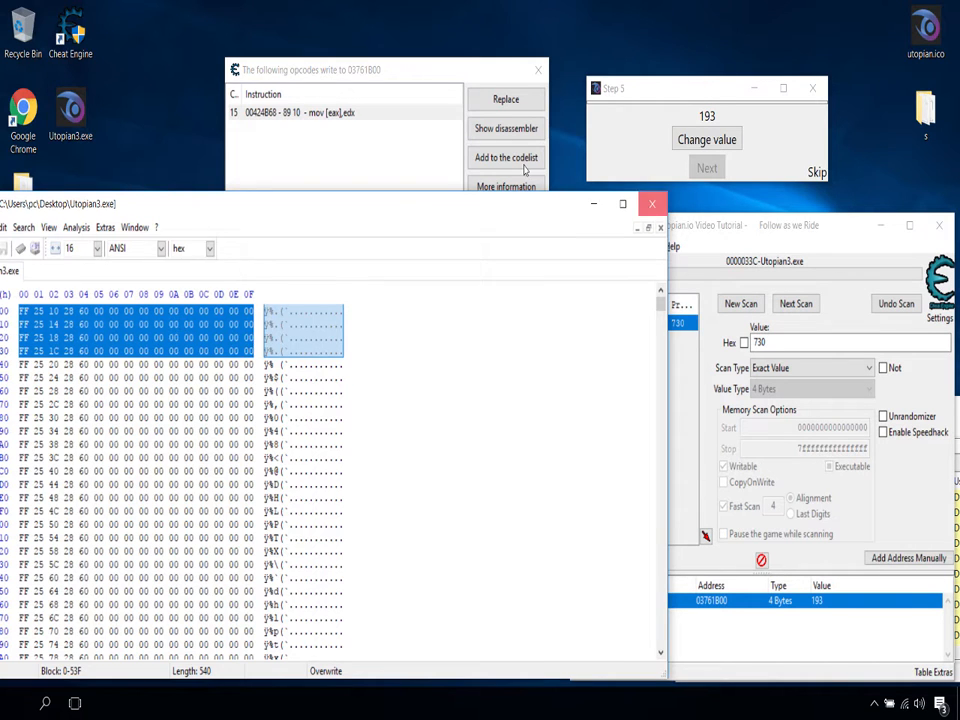
click(653, 205)
Step: Review the disassembly lines around mov [eax],edx together with the EAX to EDX registers in the opcode details
drag(457, 322, 459, 287)
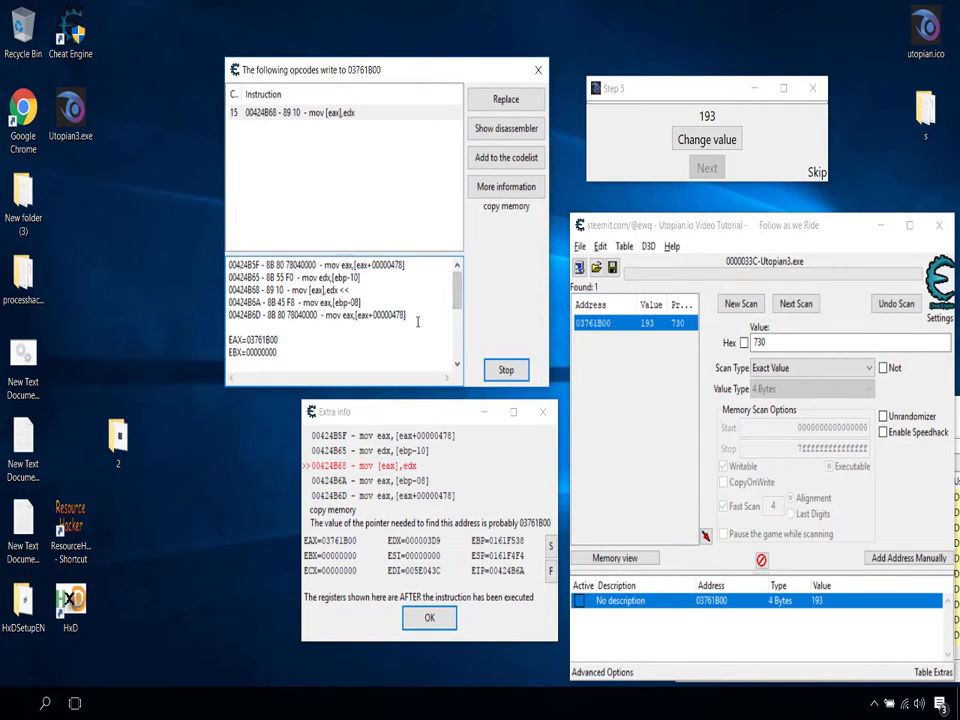
click(79, 128)
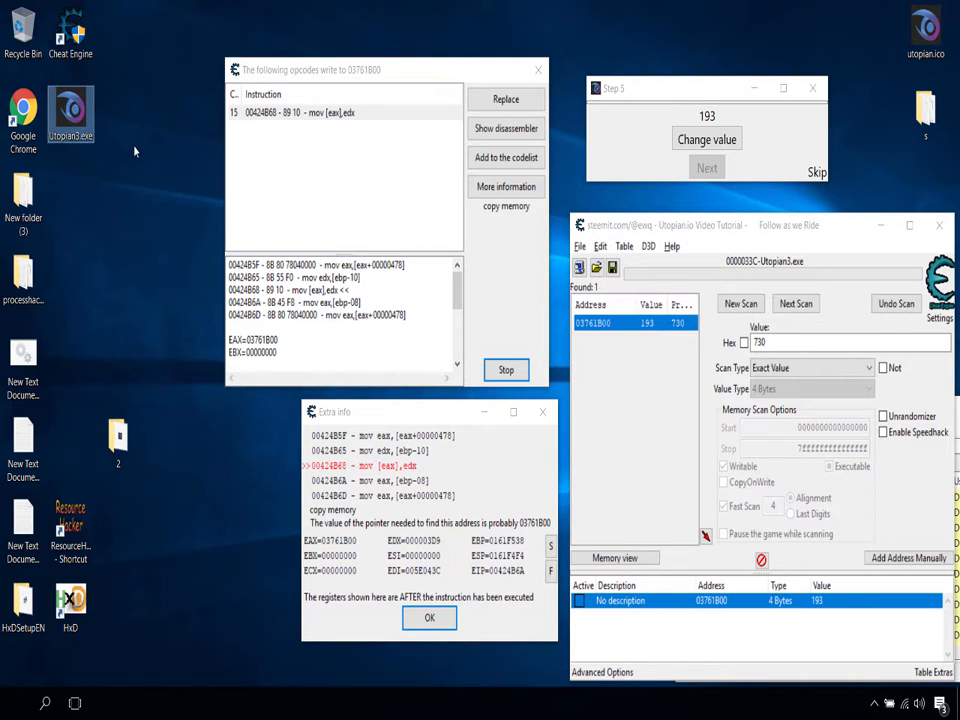
drag(134, 145, 136, 177)
drag(229, 340, 238, 234)
click(297, 347)
drag(283, 321, 236, 301)
click(258, 314)
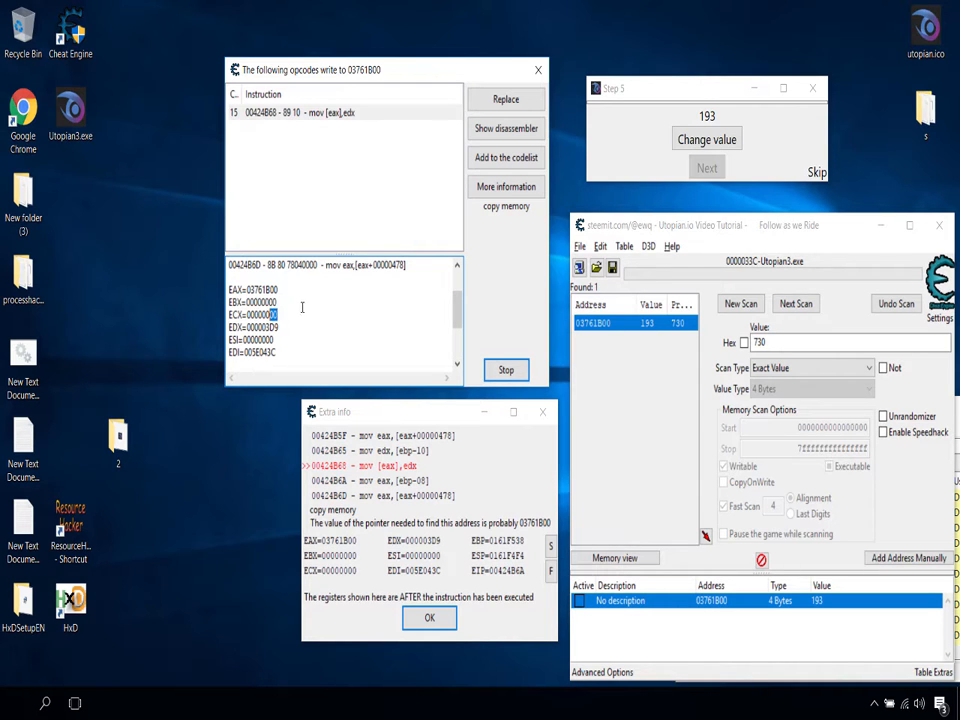
scroll(310, 315, up, 2)
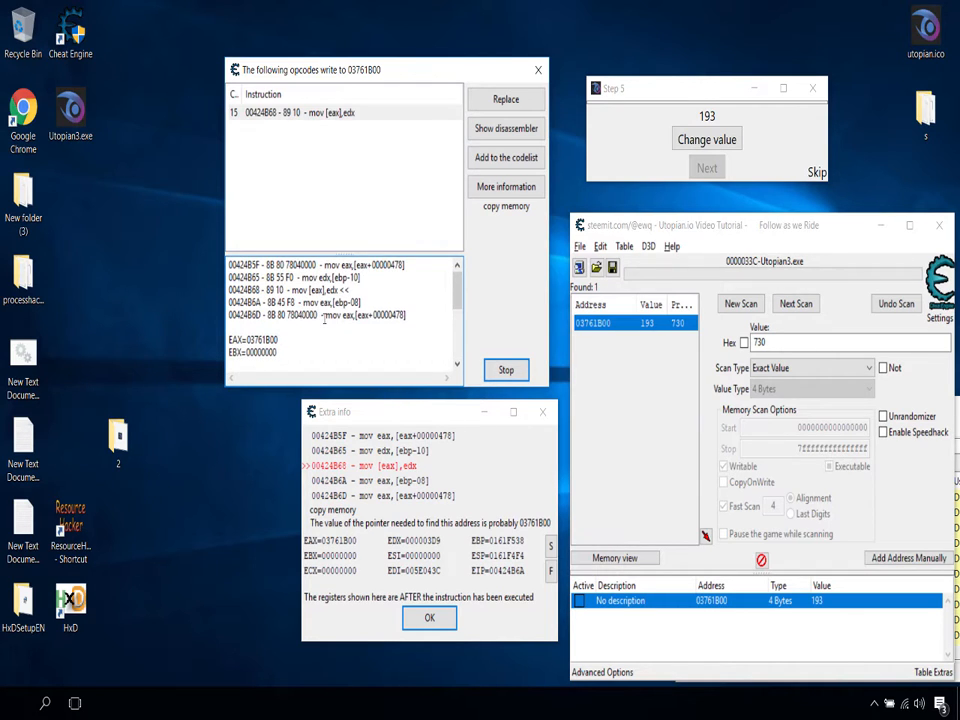
Step: Reposition the opcode list and extra info windows, and stop recording the opcodes that write to 03761B00
drag(300, 69, 316, 69)
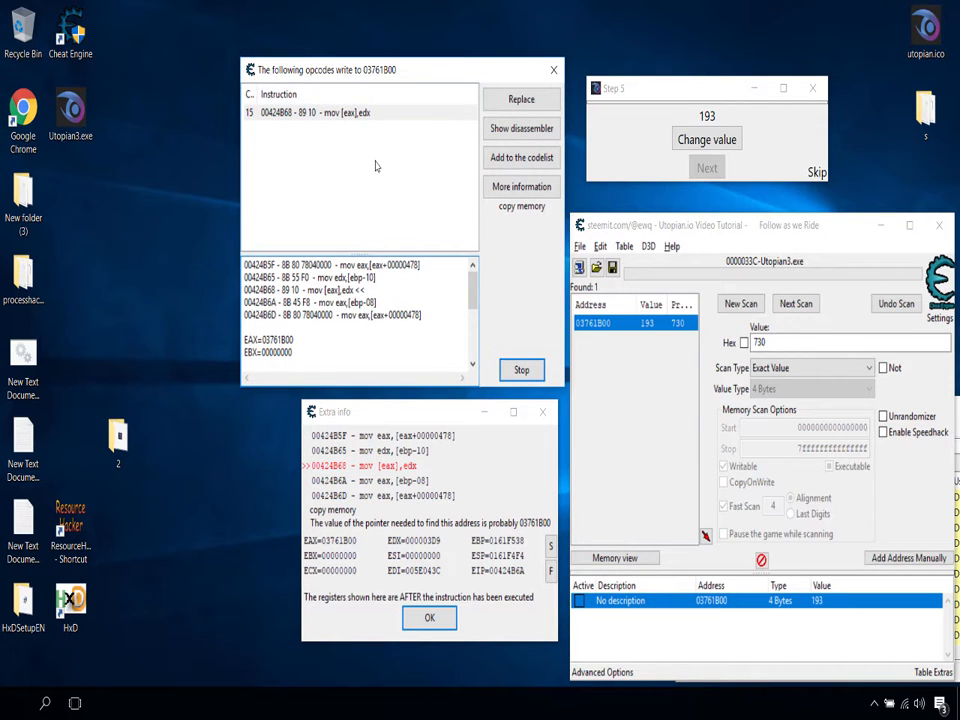
drag(401, 402, 417, 426)
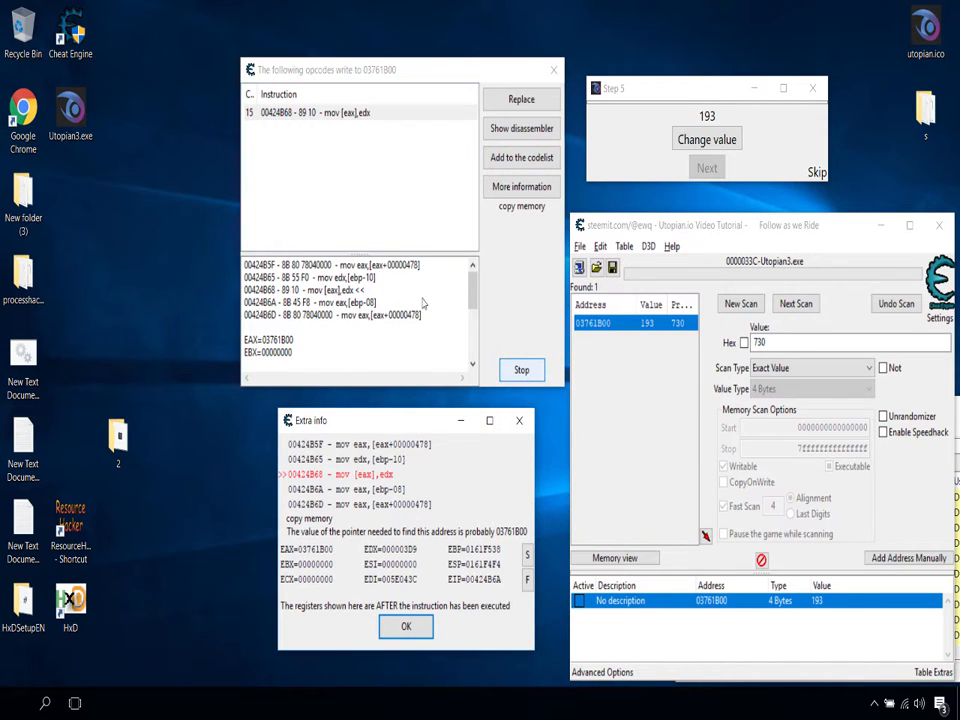
click(521, 369)
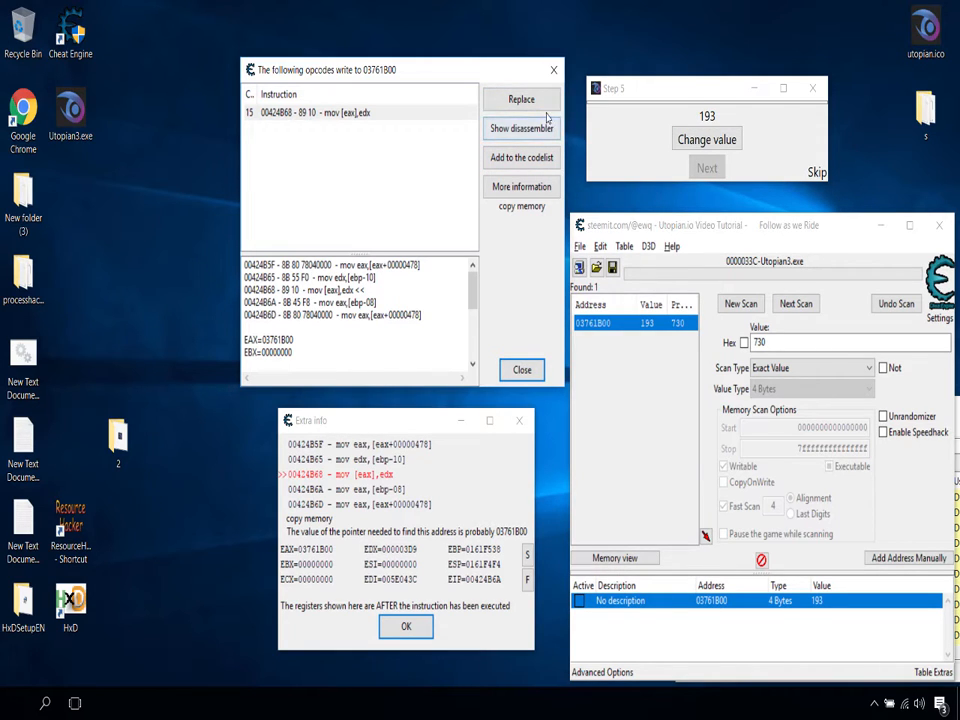
Step: Add the mov [eax],edx instruction to the code list under the name "Code :mov [eax],edx"
click(546, 163)
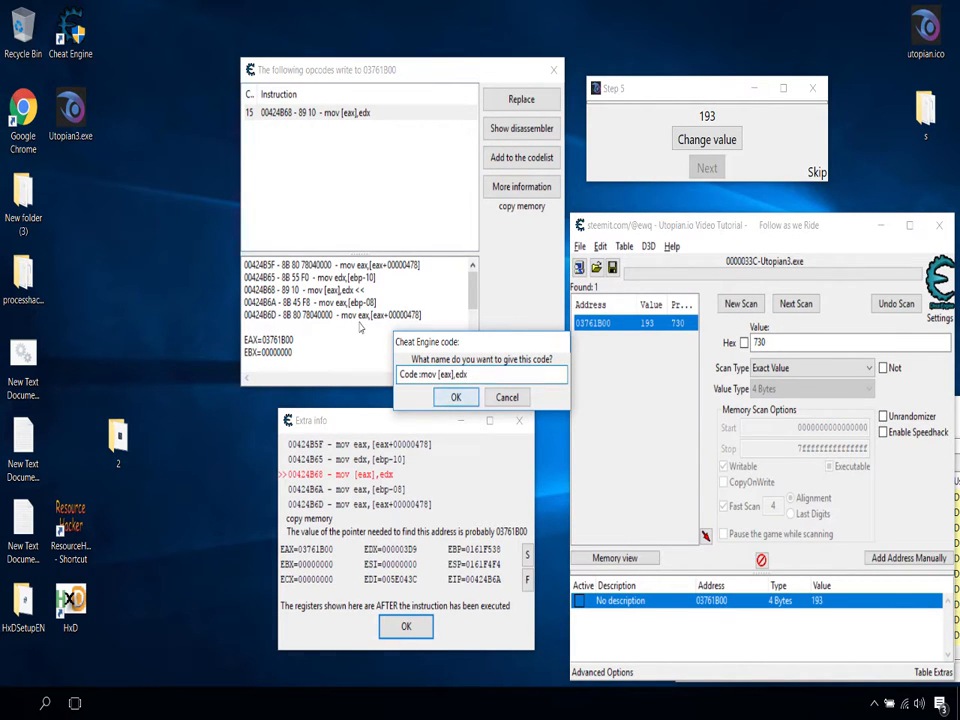
key(Return)
drag(326, 472, 754, 411)
drag(340, 420, 268, 415)
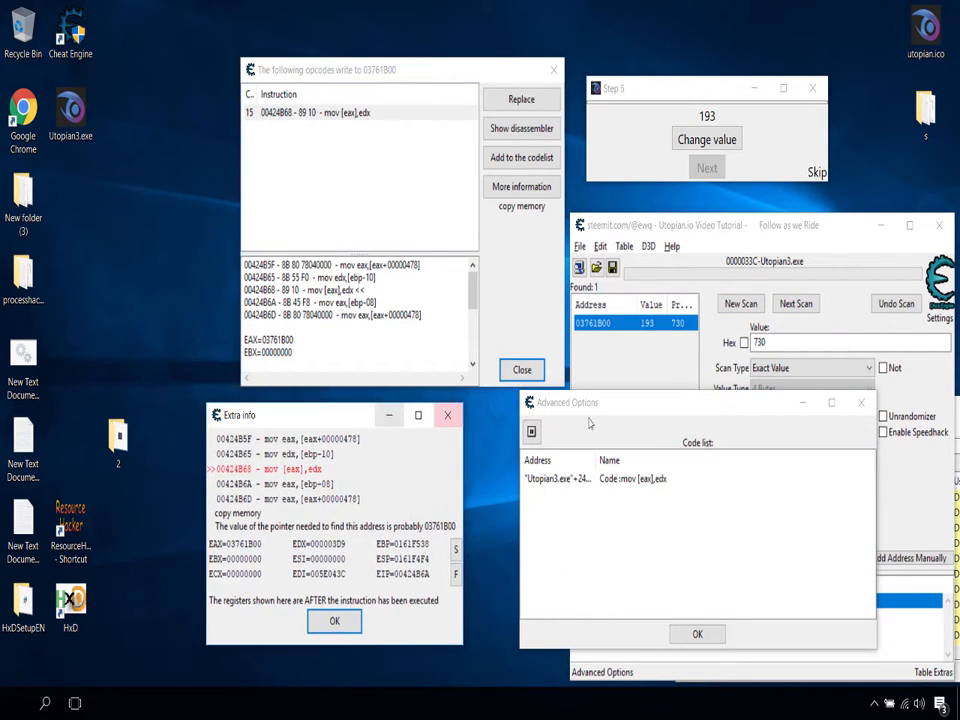
drag(620, 414, 568, 413)
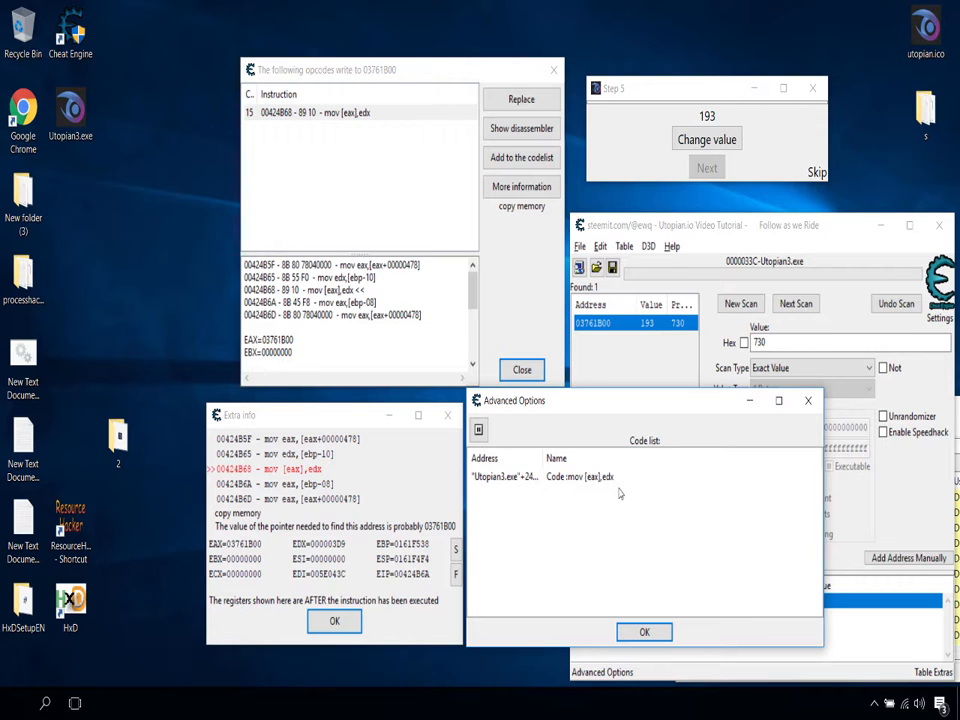
click(532, 477)
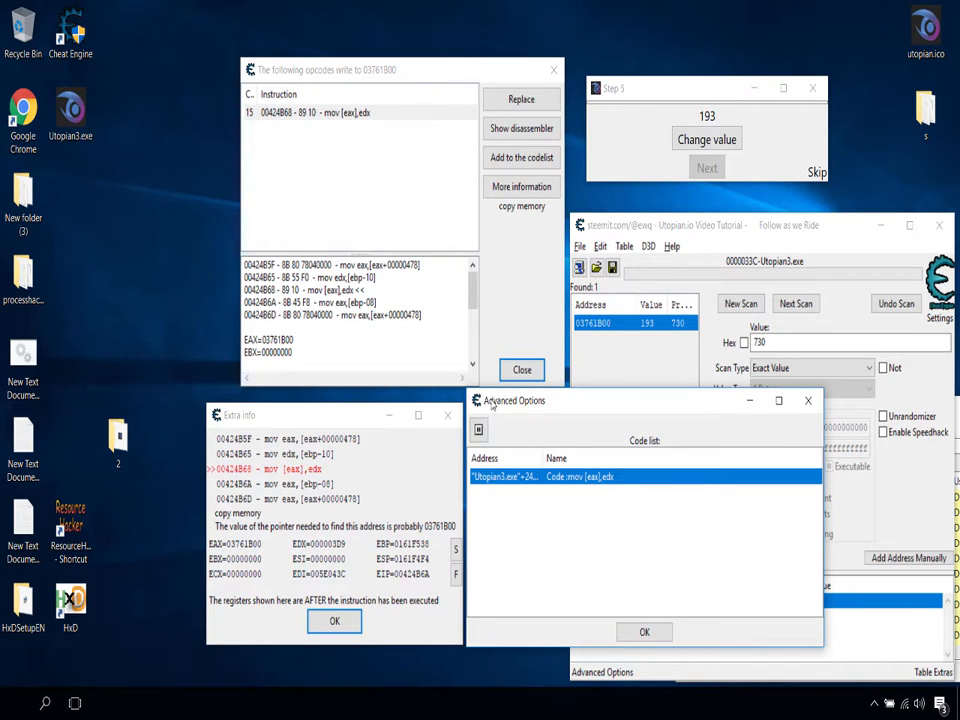
Step: Replace the mov [eax],edx instruction with code that does nothing, naming the code list entry "Change of mov [eax],edx"
drag(498, 392, 525, 429)
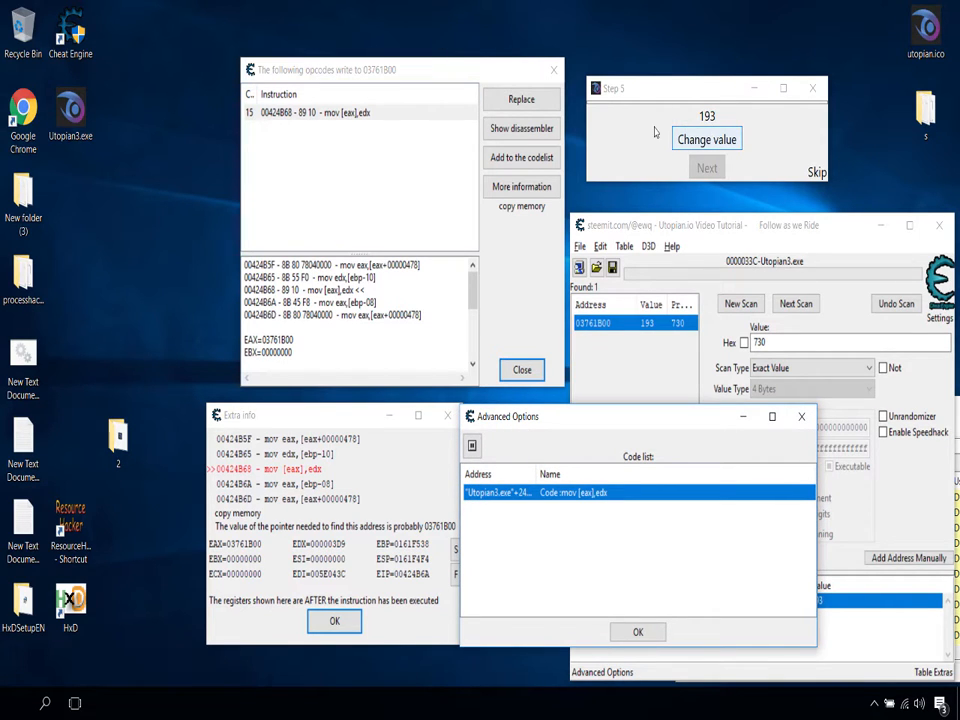
click(539, 94)
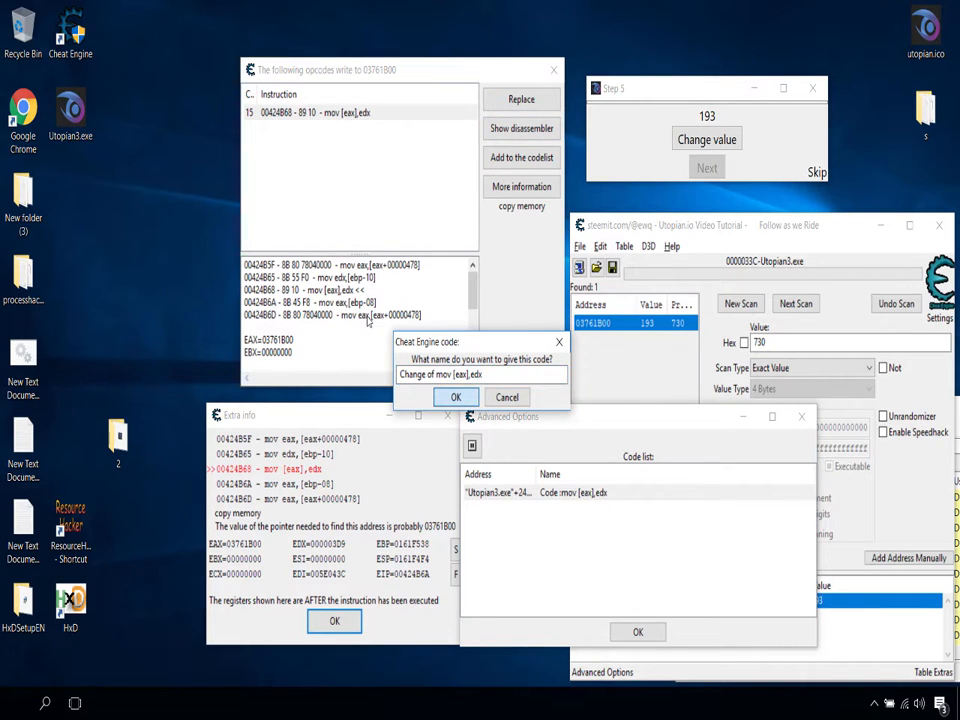
key(Return)
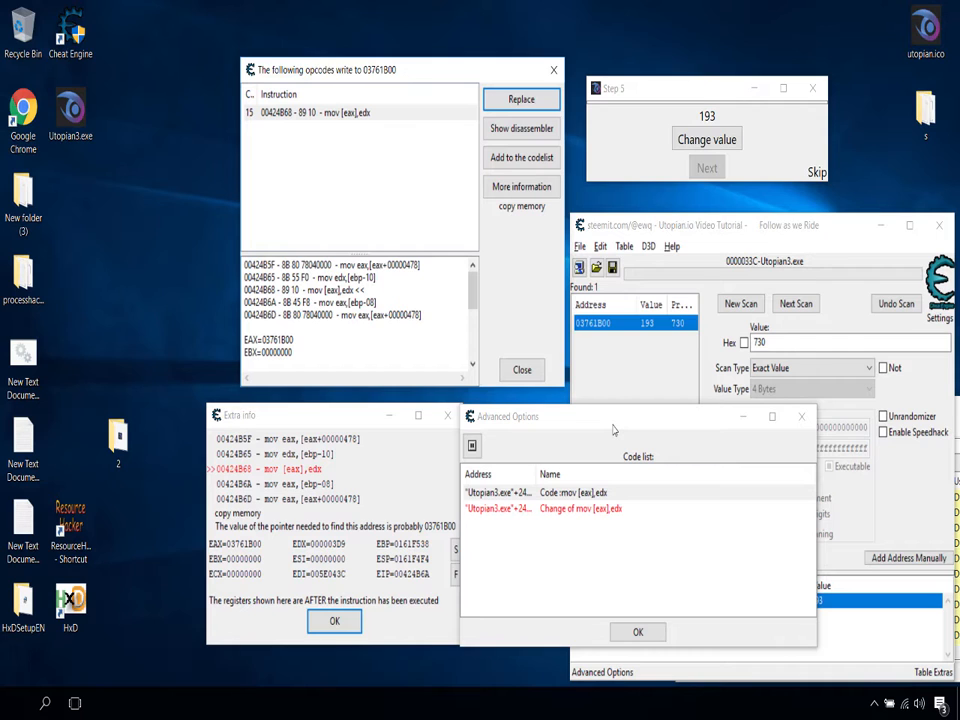
drag(614, 430, 625, 399)
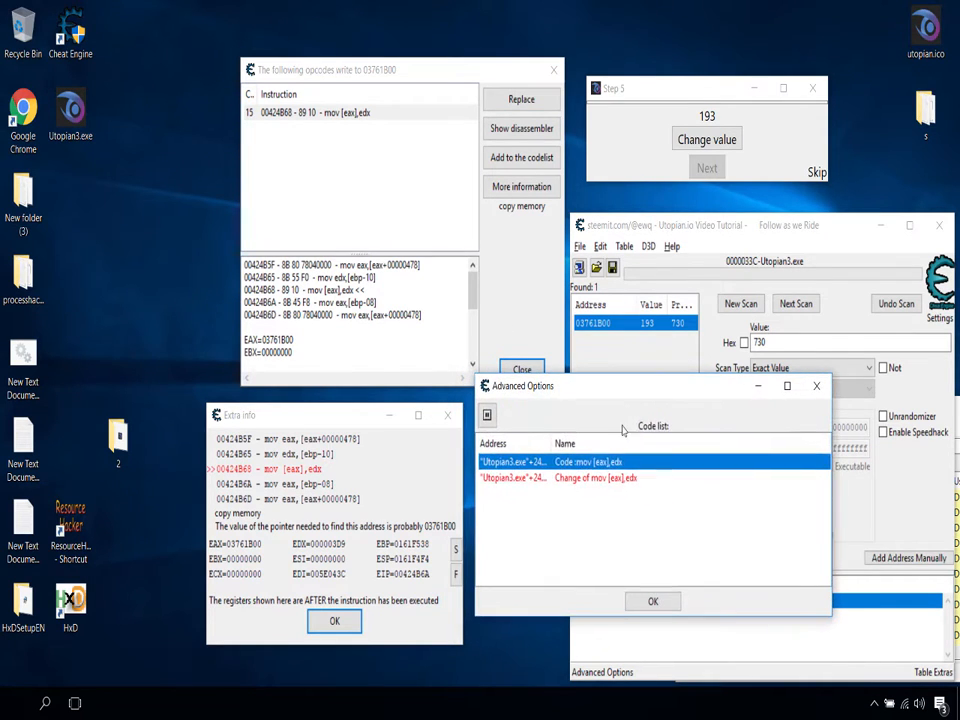
click(616, 480)
click(634, 467)
click(637, 481)
drag(640, 397, 619, 430)
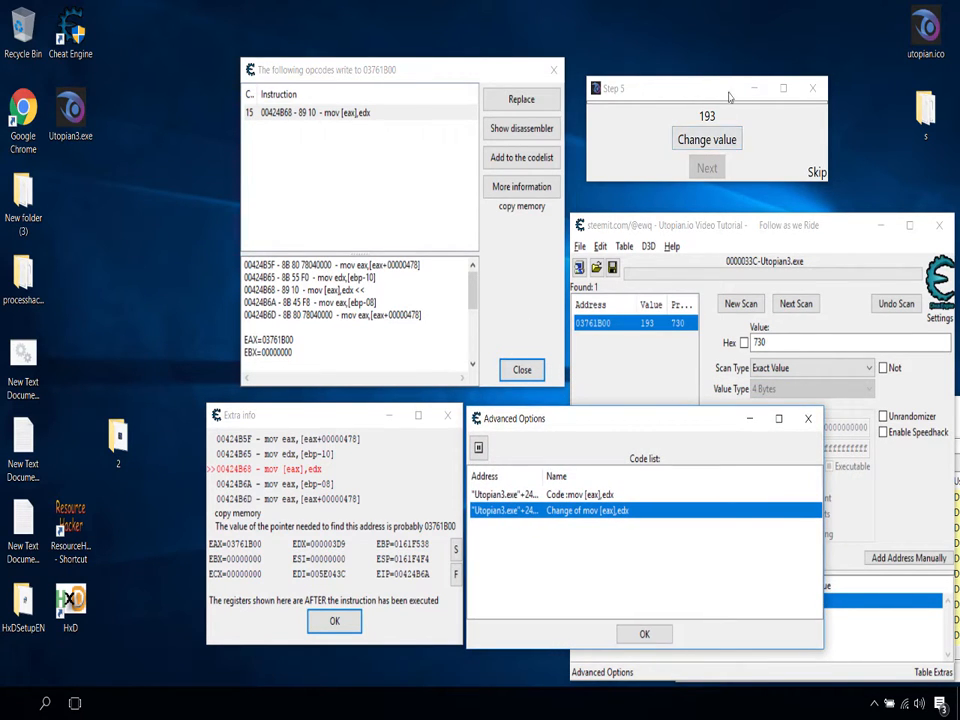
Step: Arrange the code list and extra info windows side by side below the opcode list
click(719, 359)
click(500, 420)
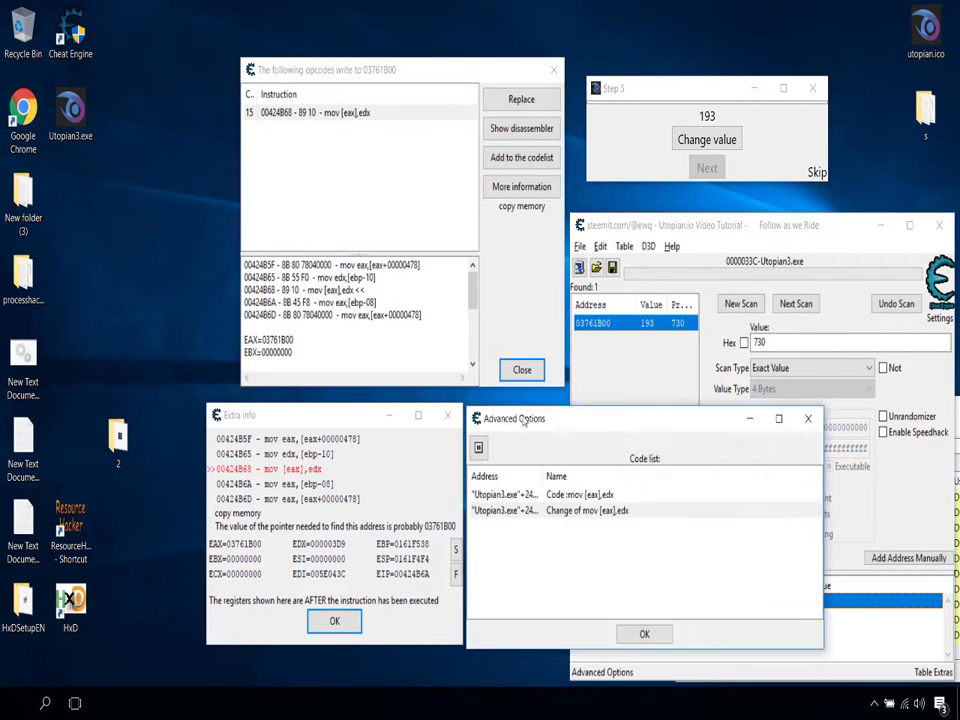
drag(500, 420, 88, 183)
drag(339, 430, 506, 434)
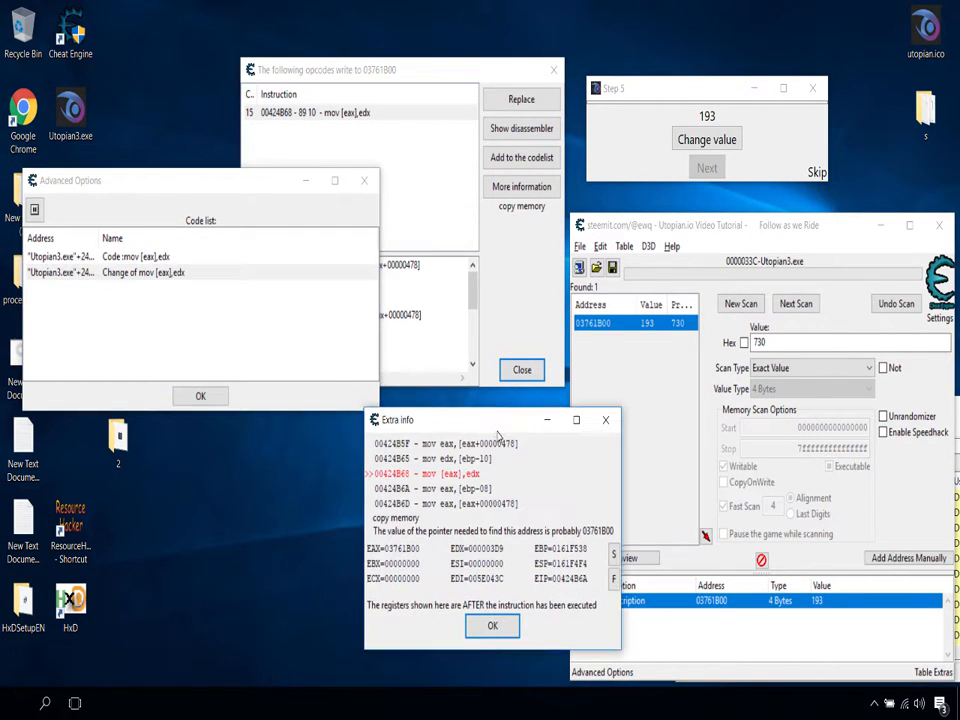
drag(262, 195, 242, 426)
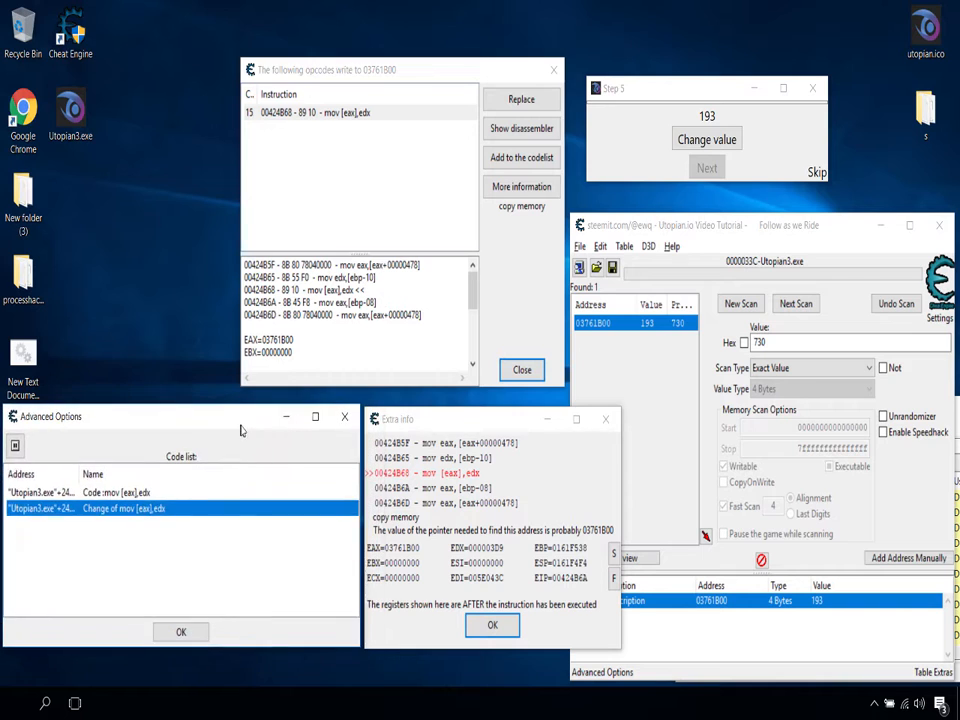
drag(452, 421, 457, 425)
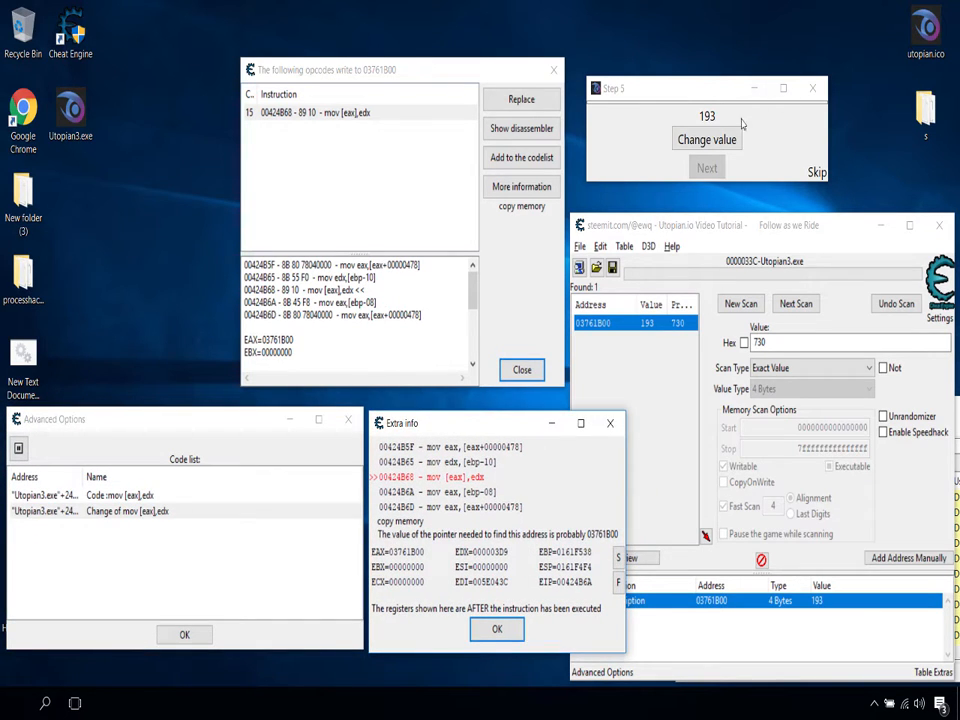
Step: Trigger a value change in Step 5 to test the replaced code, and advance the tutorial to Step 6
click(716, 141)
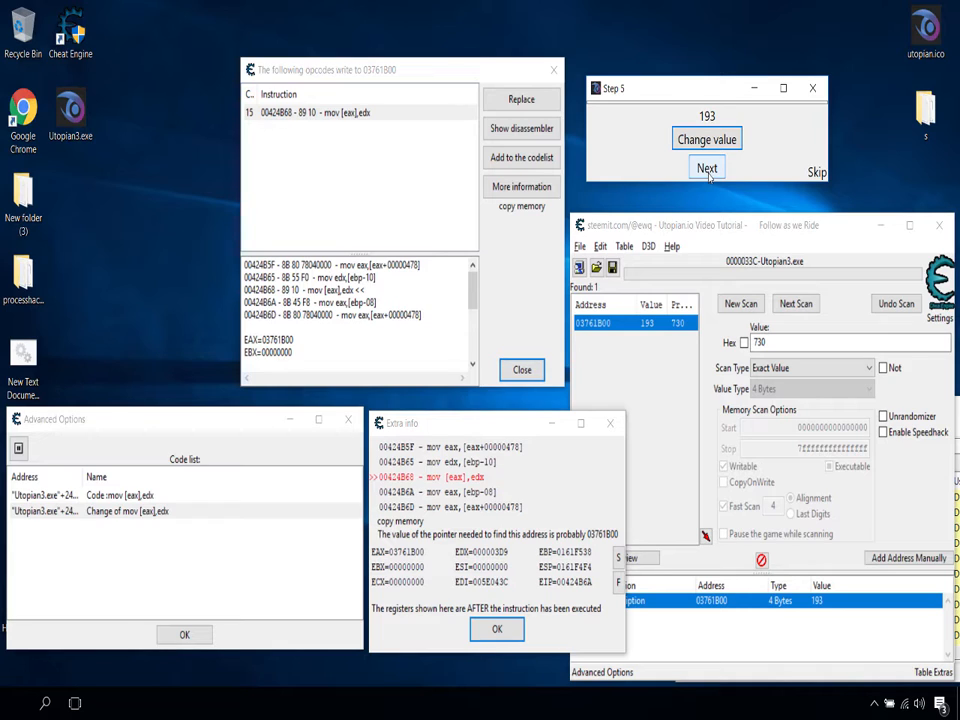
click(707, 169)
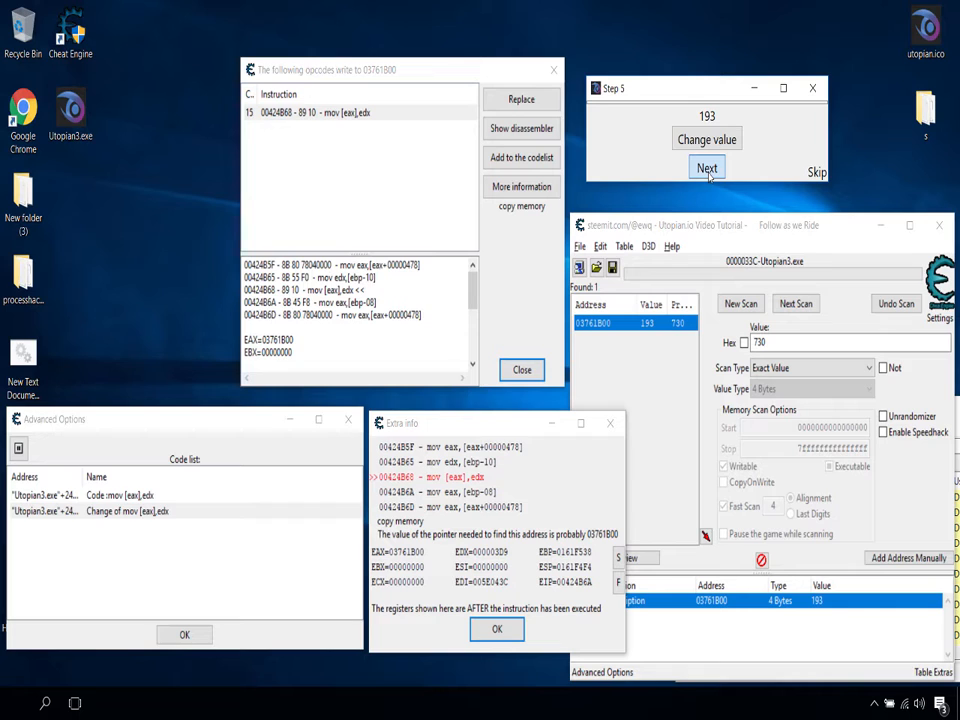
click(707, 169)
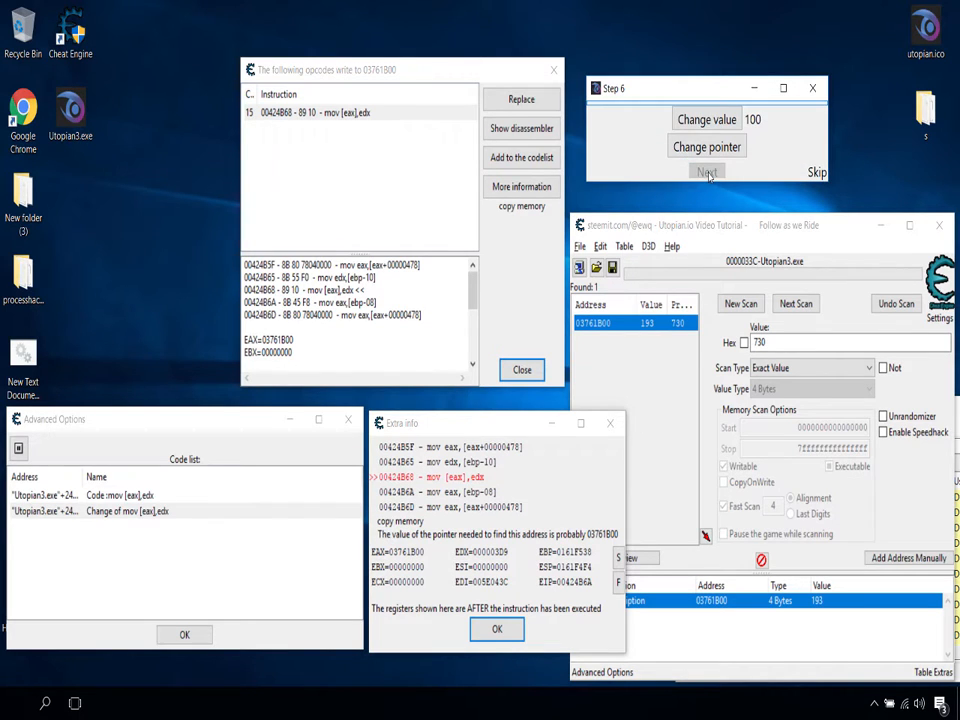